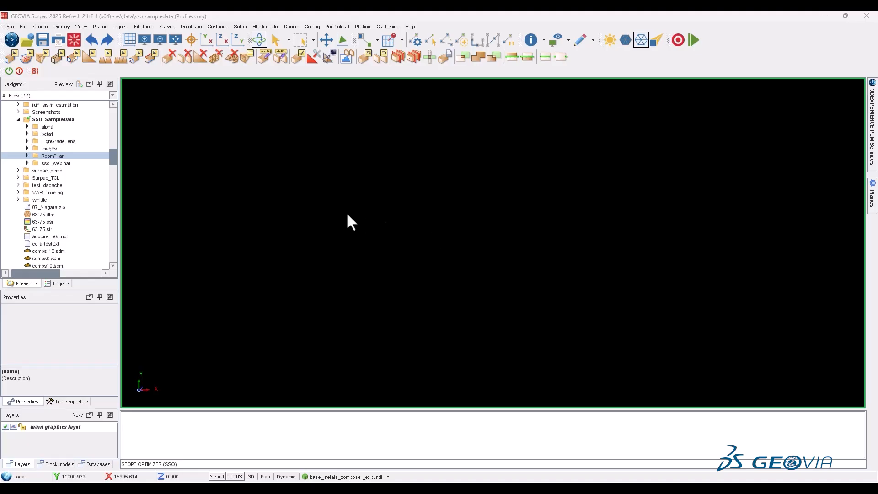
Open the Stope shape optimizer and choose zn_id as the optimization field in the cutoff settings
left_click(297, 29)
mouse_move(328, 107)
left_click(357, 110)
left_click(387, 56)
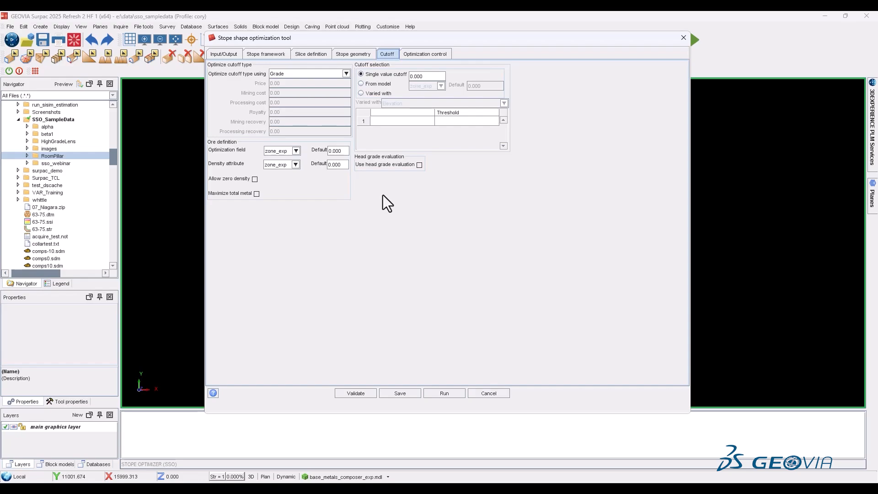
left_click(296, 151)
left_click(283, 167)
Try the Value and Calculated value options for the optimize cutoff type
left_click(345, 73)
left_click(287, 91)
left_click(327, 73)
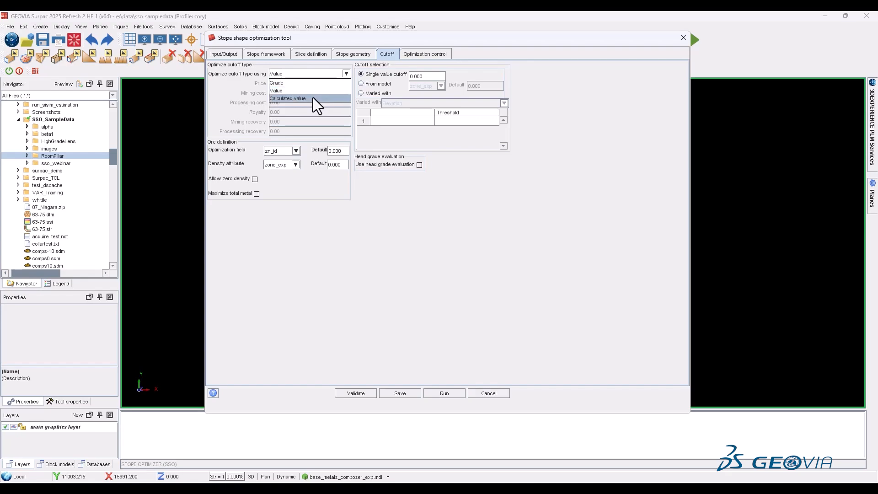
left_click(312, 97)
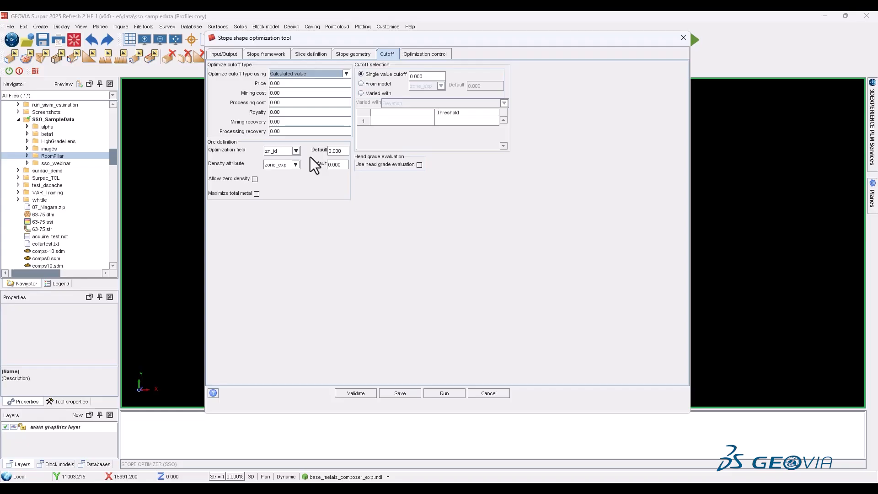
Review the optimizer's input/output, stope framework, slice definition and stope geometry settings, and cancel the tool
left_click_drag(391, 37, 336, 37)
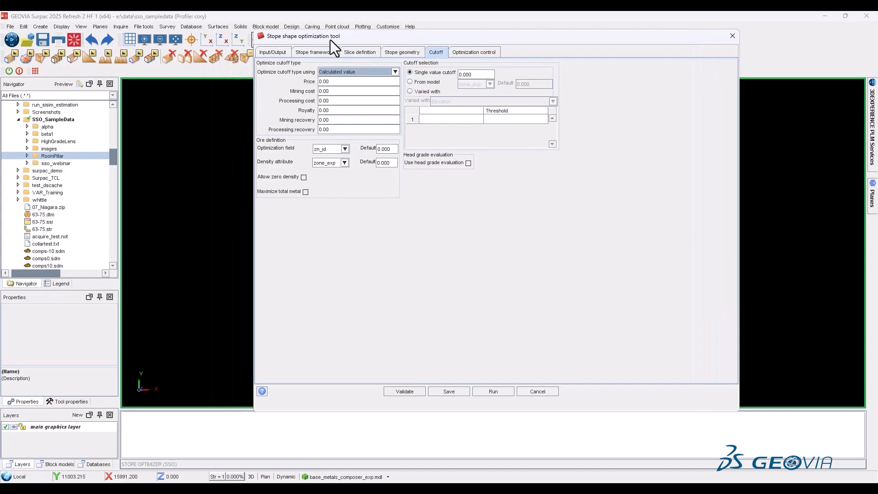
left_click(272, 53)
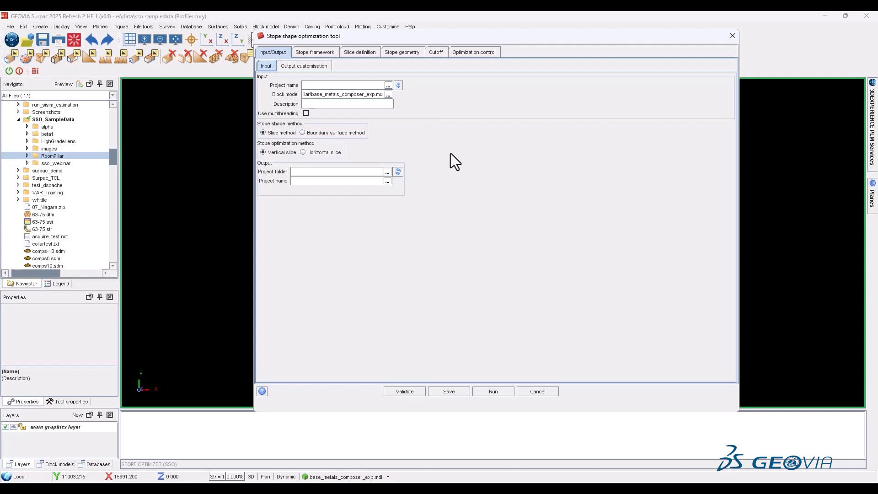
left_click(321, 54)
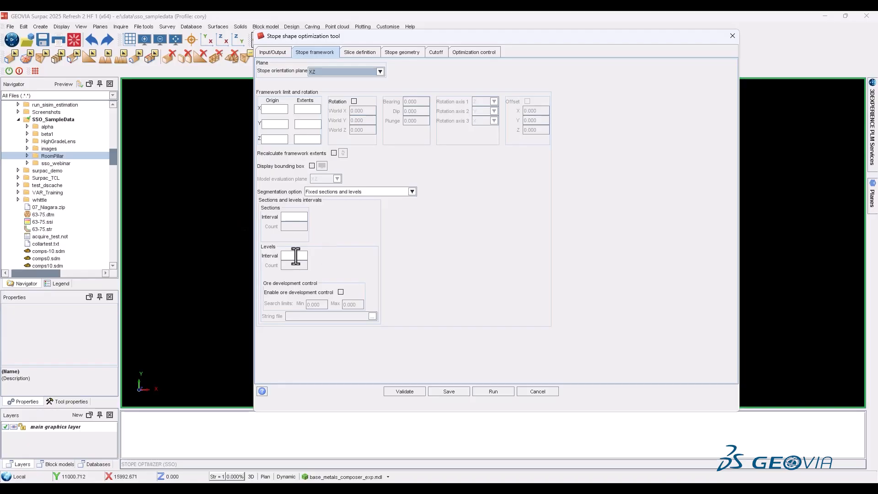
left_click(371, 56)
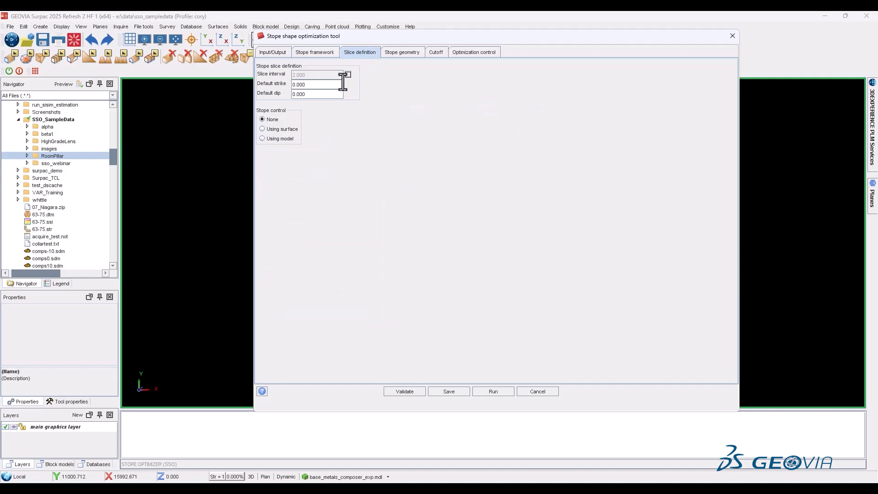
left_click(400, 53)
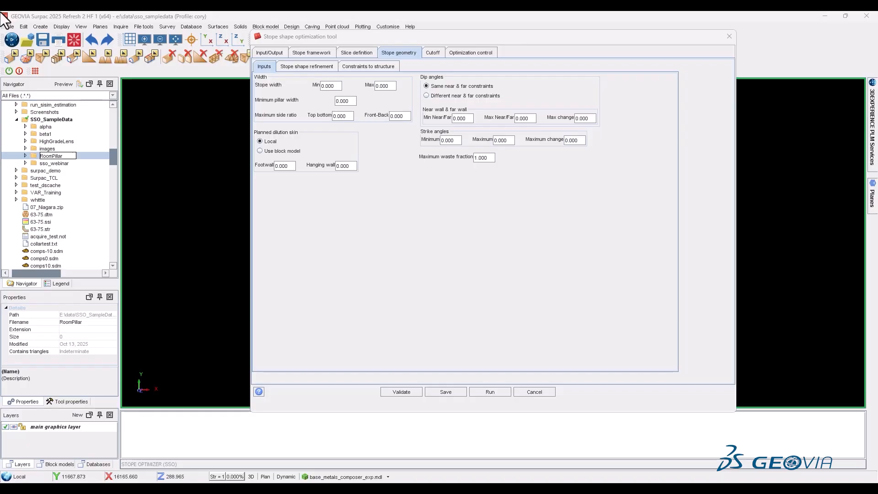
left_click(535, 392)
Draw the base_metals_composer_exp.mdl block model as a point cloud, keeping the rescale option on
left_click(345, 476)
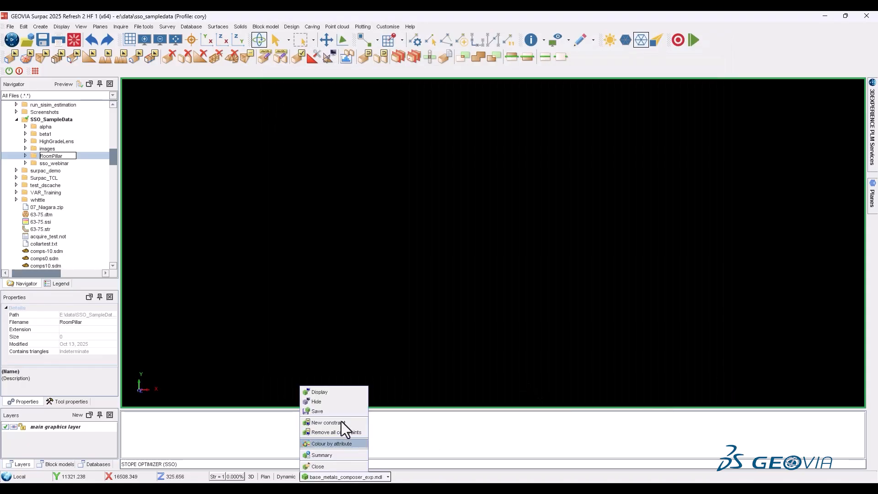
left_click(338, 392)
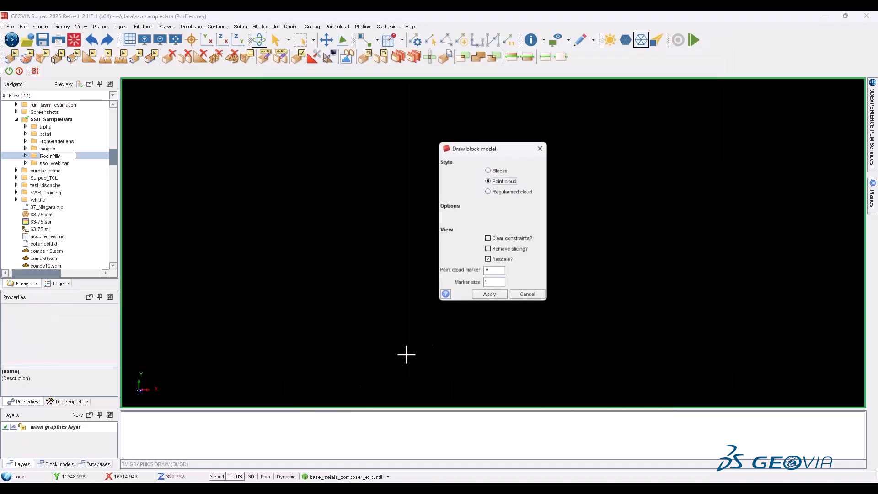
left_click(486, 293)
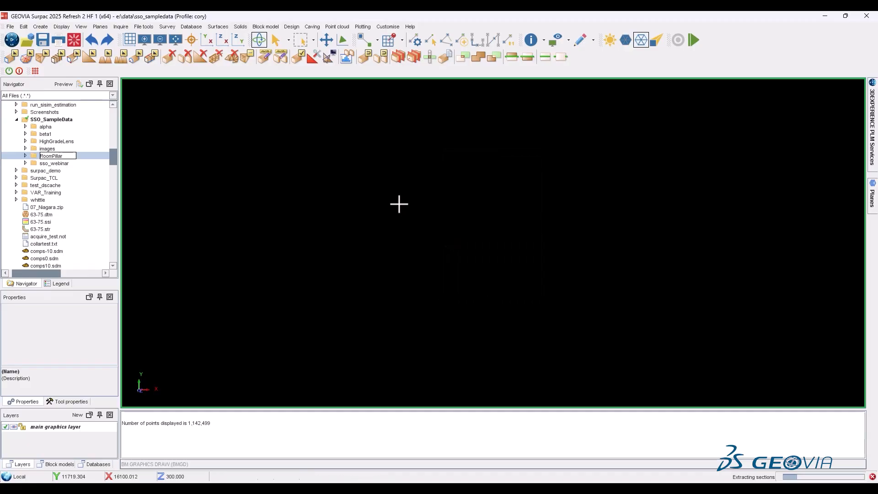
mouse_move(406, 281)
left_mouse_down()
mouse_move(407, 236)
mouse_move(405, 279)
left_mouse_up()
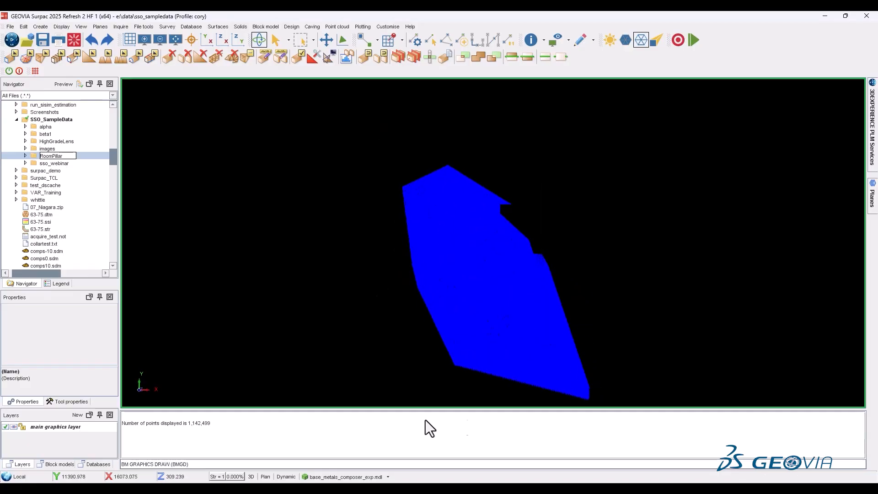
left_click_drag(502, 325, 419, 245)
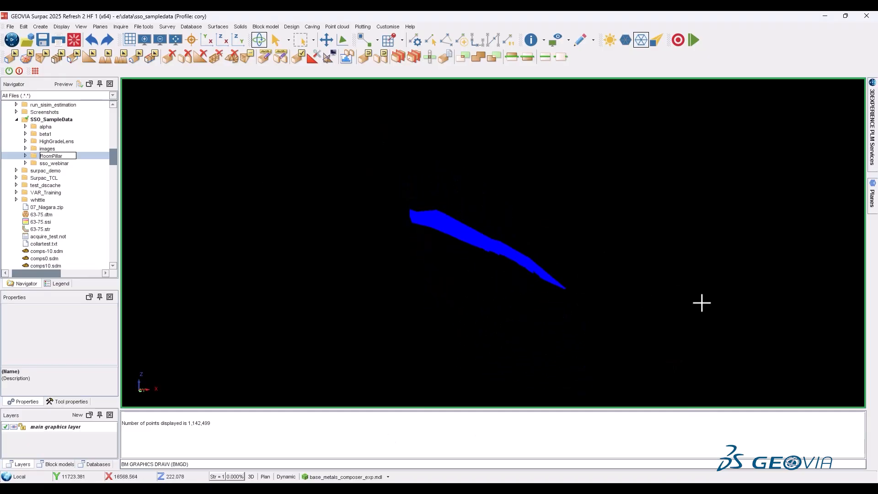
left_click_drag(496, 227, 480, 290)
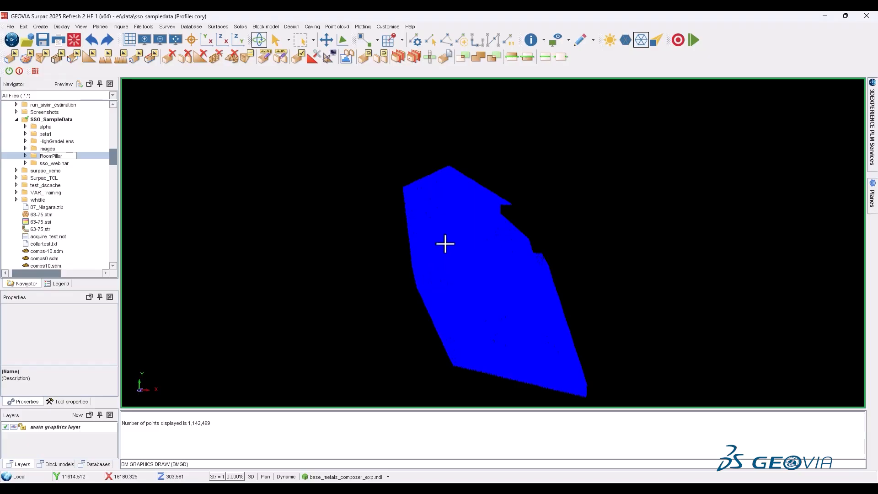
left_click_drag(453, 238, 454, 242)
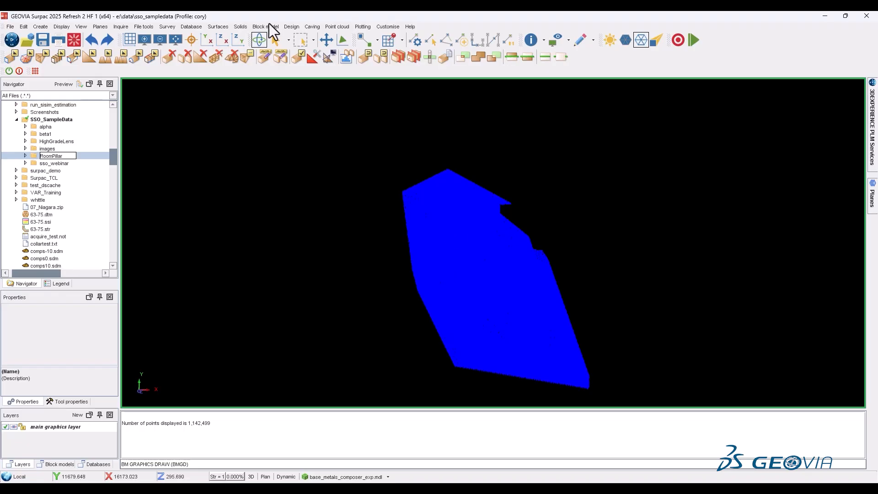
Load the drive1.xml project from the RoomPillar folder into the stope shape optimization tool
left_click(25, 155)
scroll(56, 187, "down", 4)
mouse_move(67, 163)
left_mouse_down()
mouse_move(255, 180)
mouse_move(75, 168)
left_mouse_up()
scroll(58, 134, "up", 3)
left_click_drag(60, 127, 388, 164)
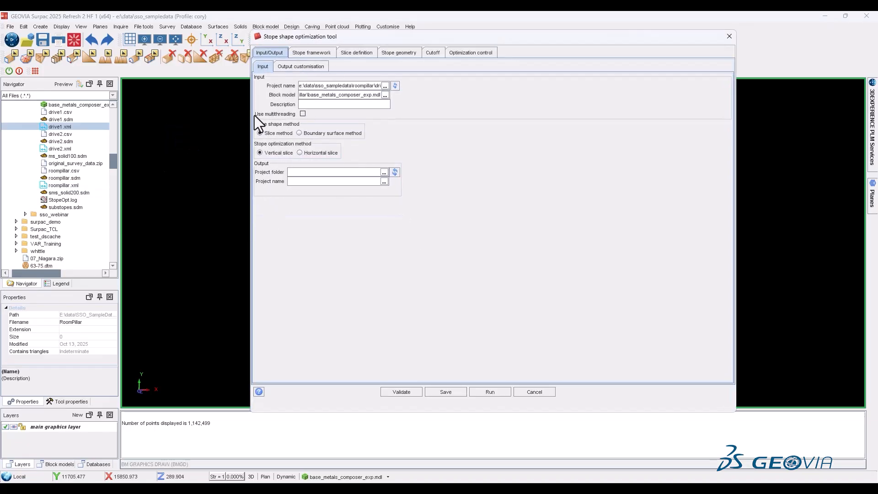
Display the stope framework's bounding box and examine how it covers the block model in plan and section
left_click(308, 53)
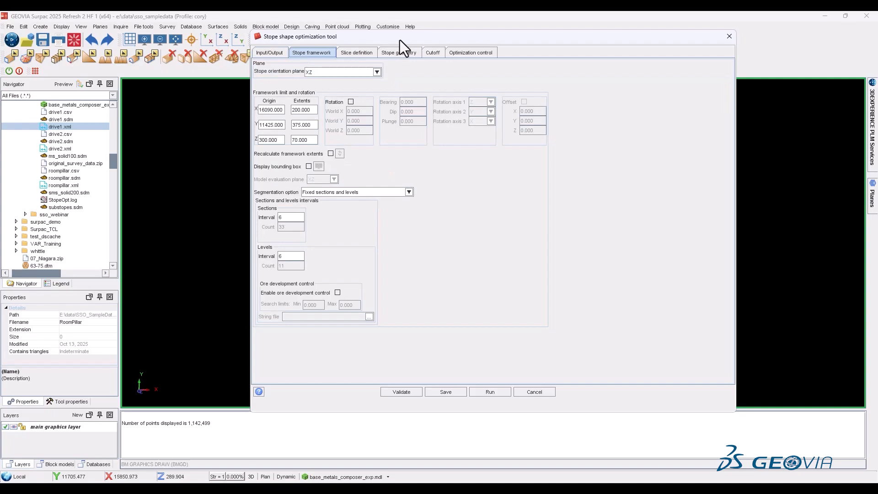
left_click_drag(396, 37, 510, 41)
middle_click_drag(340, 232, 132, 220)
left_click_drag(294, 281, 320, 219)
left_click(420, 171)
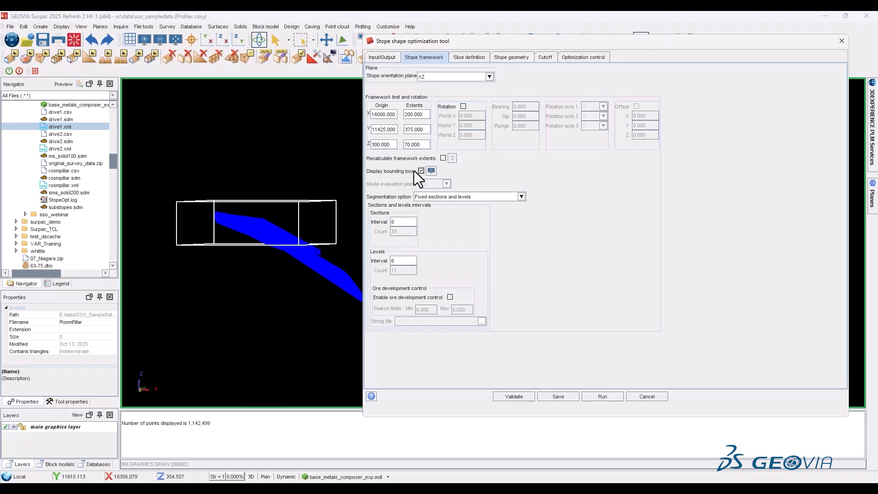
left_click_drag(210, 229, 193, 224)
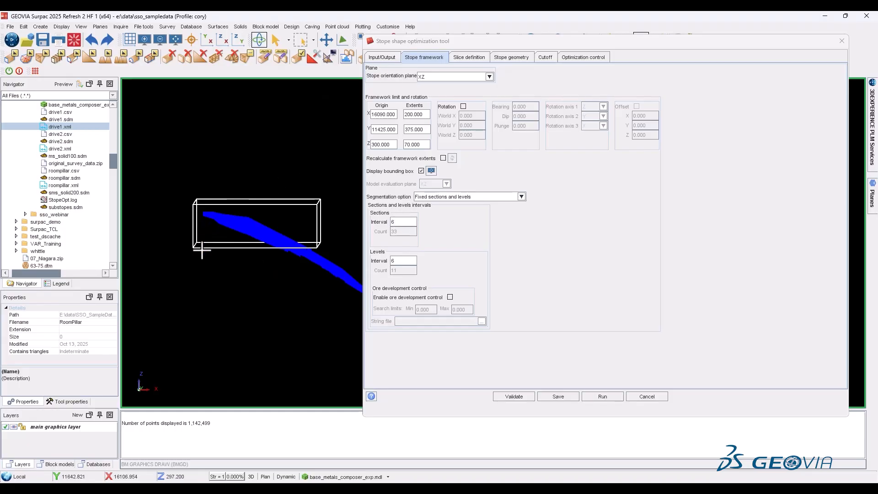
left_click_drag(253, 226, 254, 253)
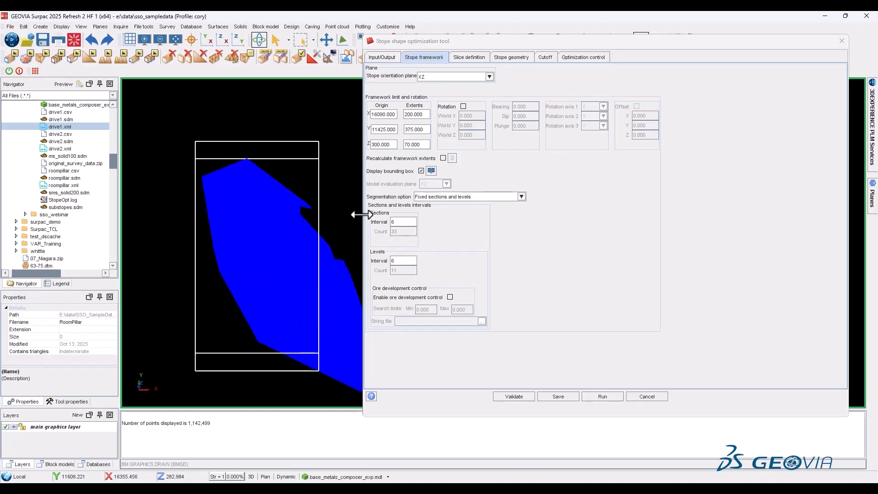
left_click_drag(277, 316, 245, 288)
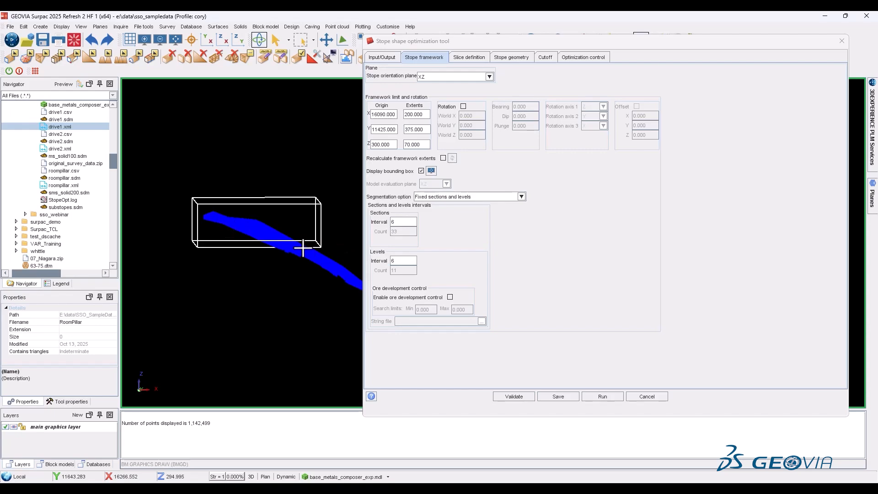
left_click_drag(304, 248, 313, 255)
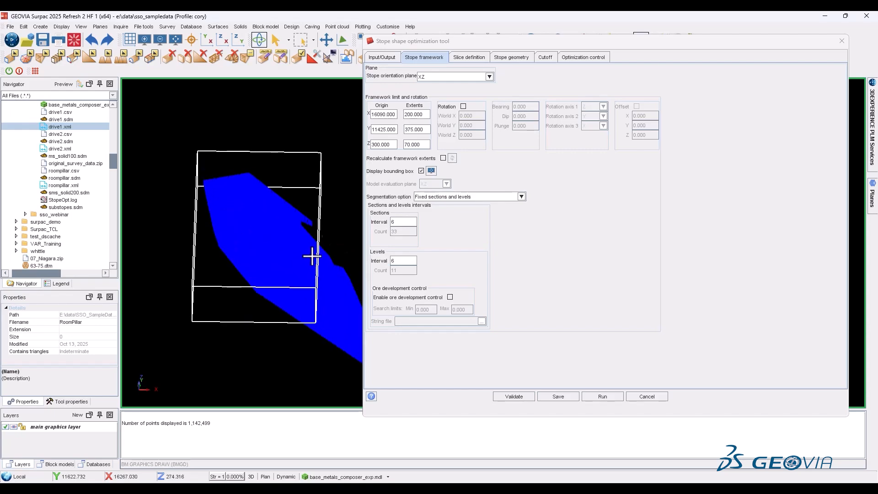
Review the drive1 project's stope geometry and cutoff settings, and cancel the optimization tool without running it
left_click(508, 59)
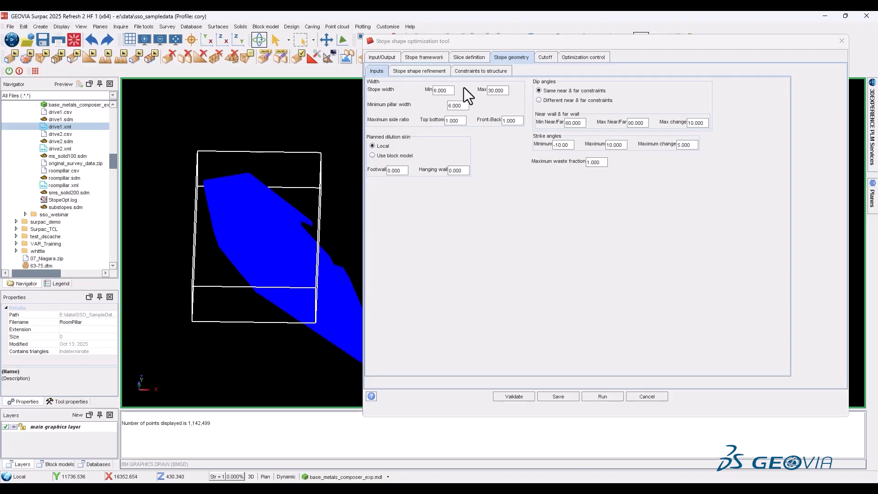
left_click_drag(317, 266, 298, 292)
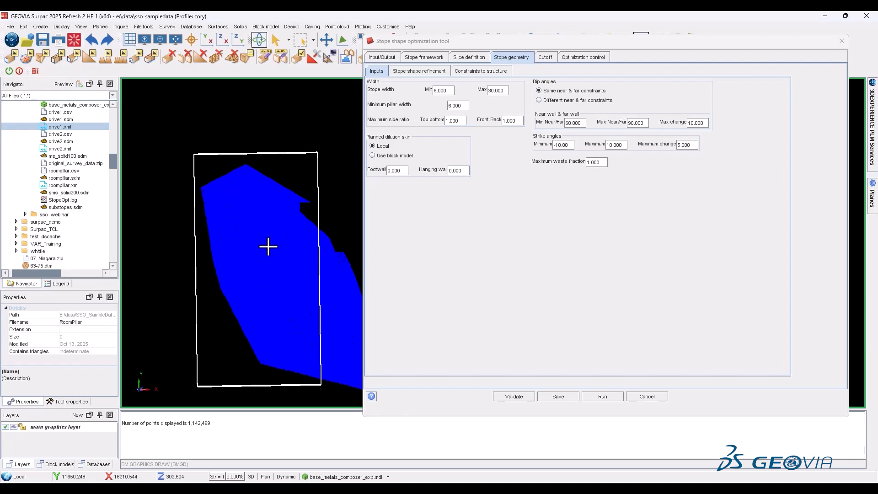
left_click(543, 58)
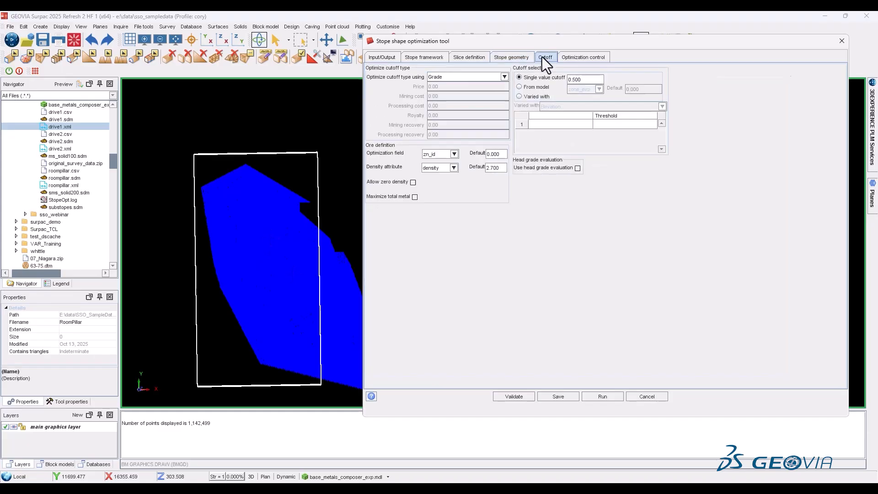
left_click(653, 396)
left_click_drag(267, 229, 261, 185)
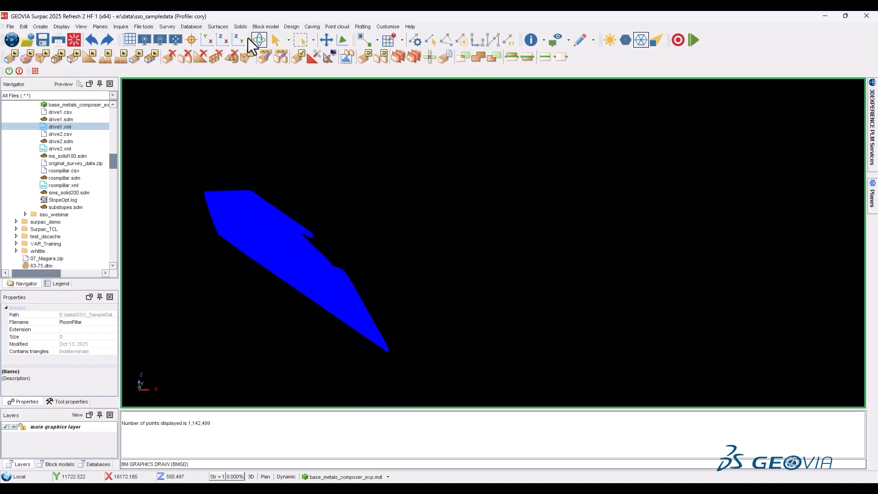
Start stope shape optimization in bulk and load drive1.xml from the RoomPillar folder as its project file
left_click(241, 24)
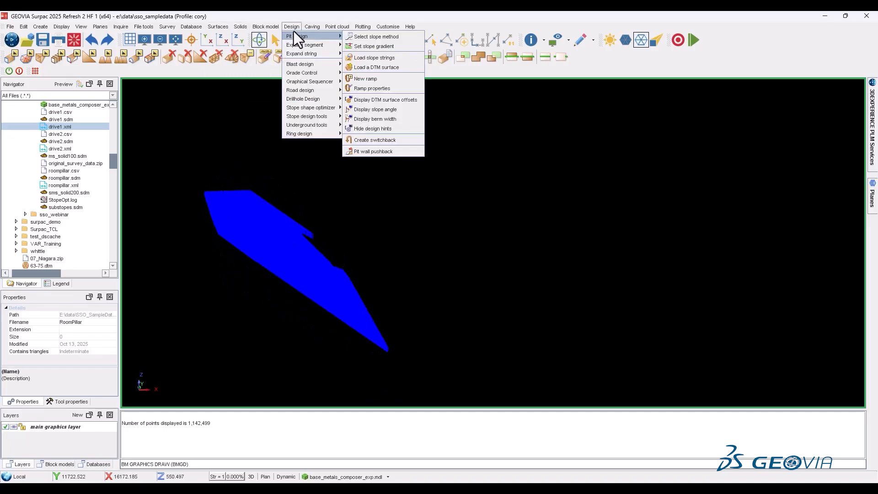
mouse_move(325, 108)
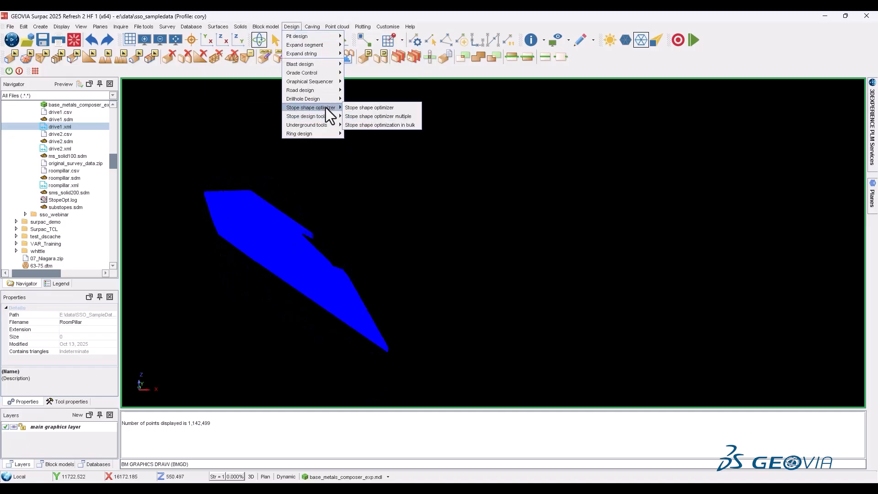
left_click(385, 124)
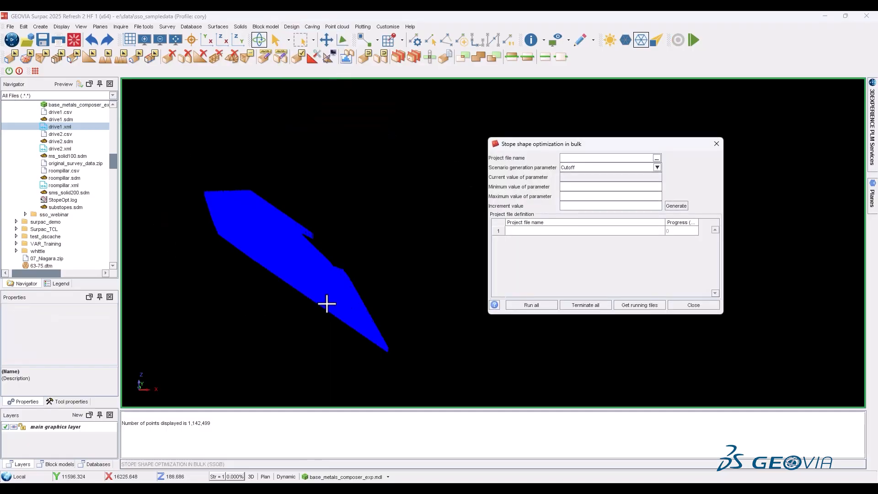
left_click(656, 158)
double_click(519, 233)
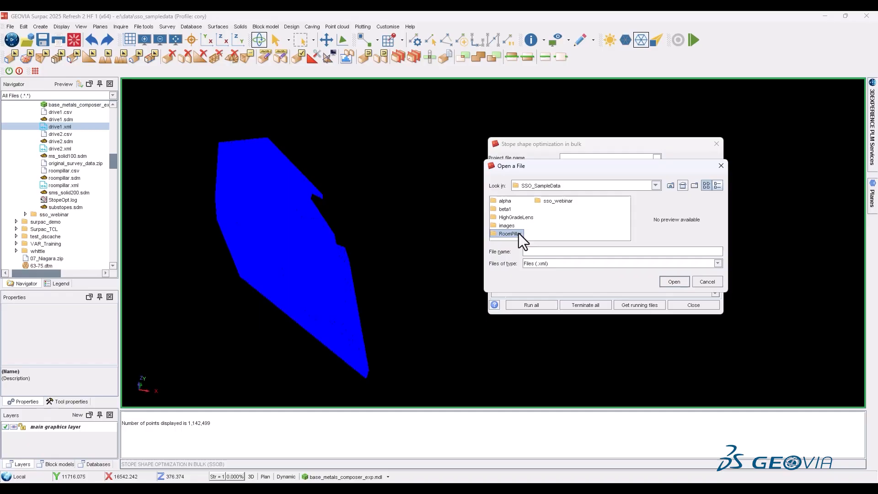
double_click(511, 234)
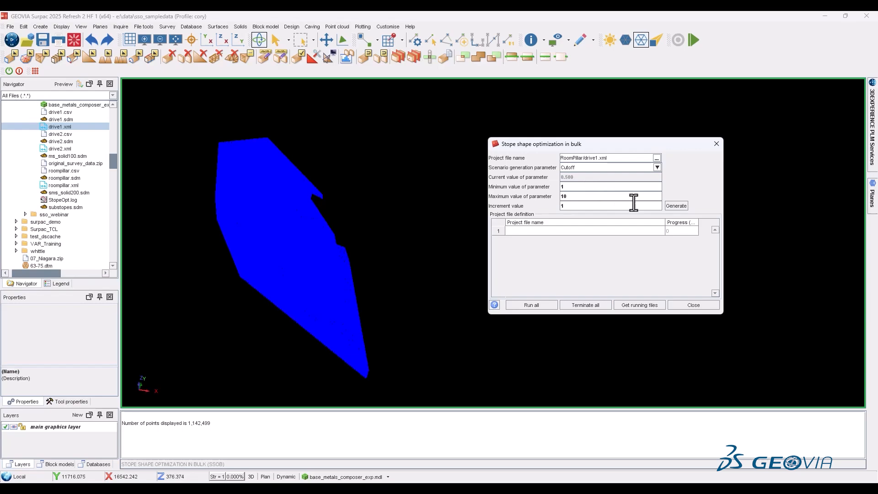
Generate Cutoff scenario files from 1 to 10 in increments of 1, check the list, and close the bulk tool
left_click(672, 206)
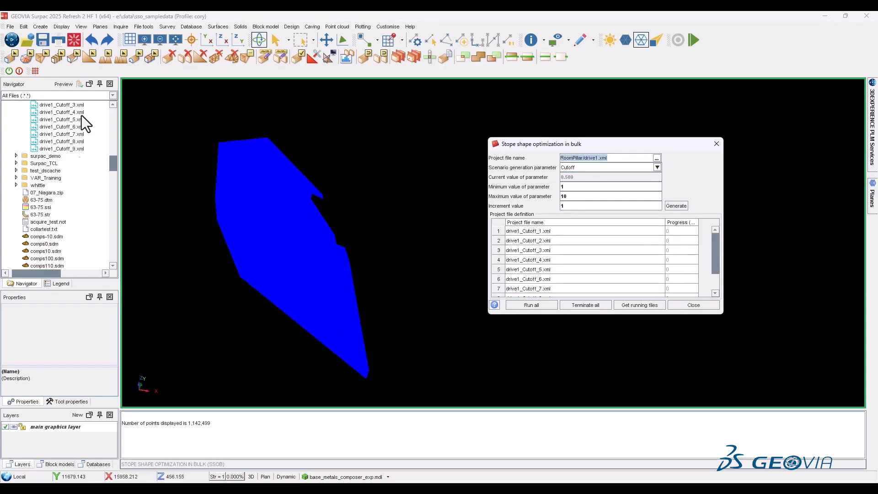
scroll(669, 232, "down", 1)
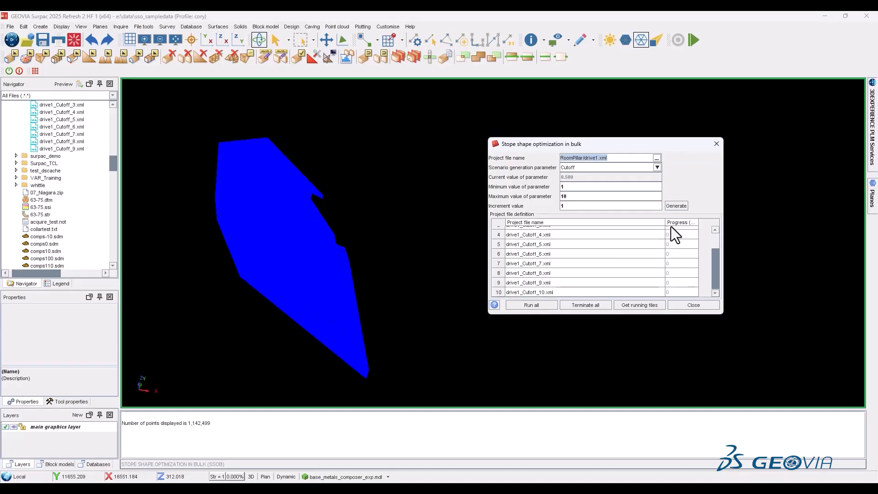
scroll(654, 243, "up", 2)
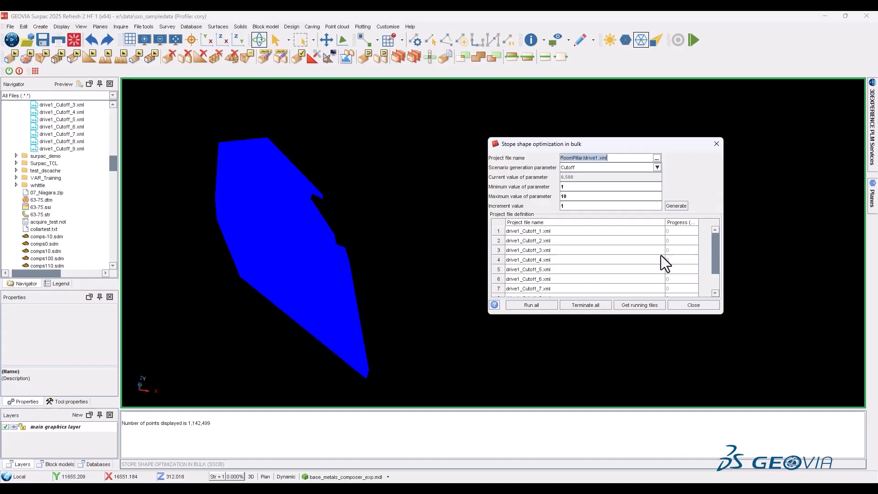
left_click(694, 305)
scroll(54, 196, "up", 4)
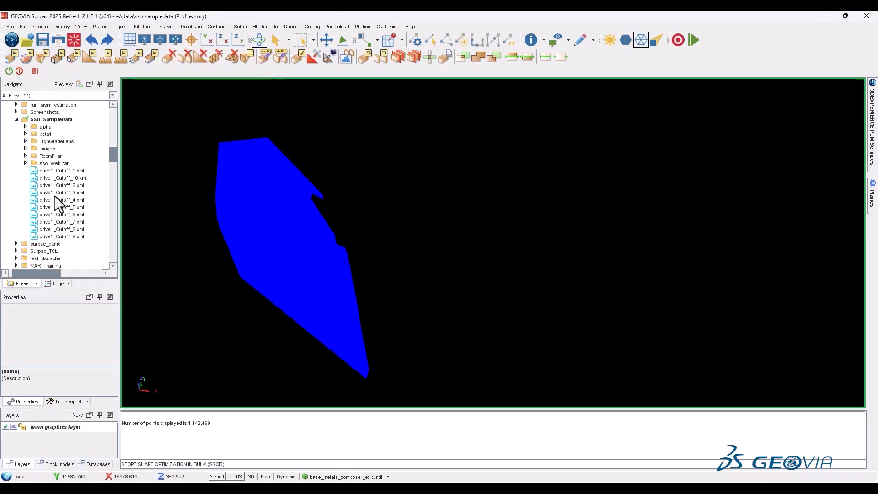
Load drive1_cutoff_1.sdm from the RoomPillar folder's Ydirection subfolder into the graphics view
scroll(54, 196, "up", 2)
left_click(25, 199)
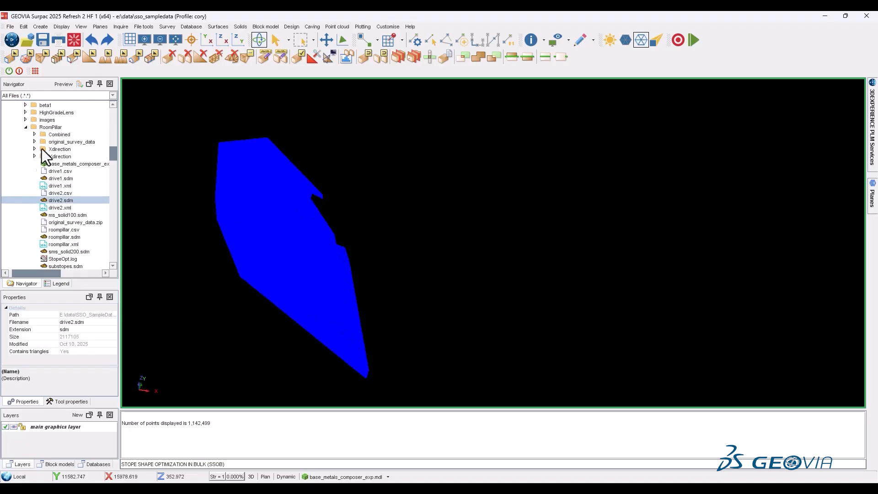
left_click(34, 156)
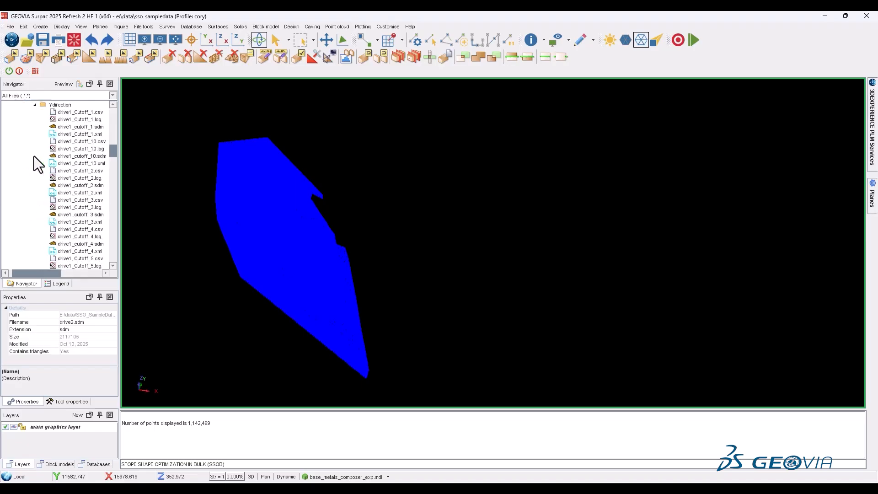
left_click(34, 155)
left_click_drag(78, 127, 267, 131)
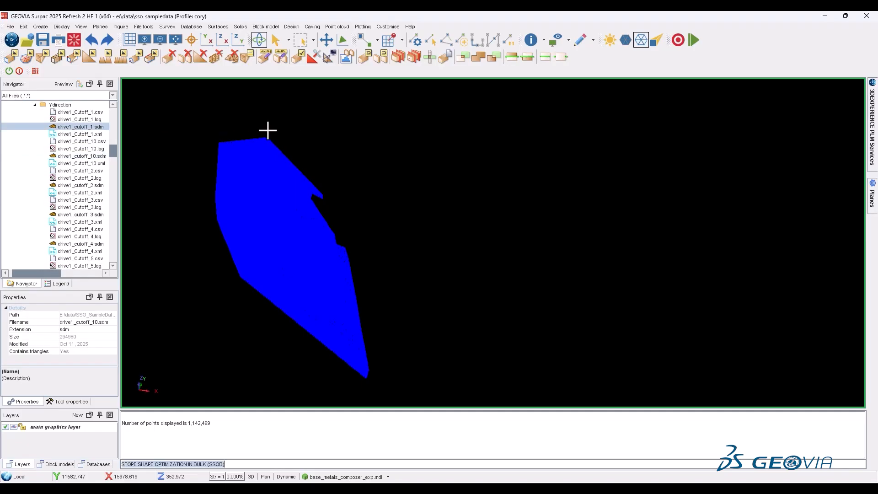
Erase the base_metals_composer_exp.mdl block model from the graphics so only the stope solids are displayed
mouse_move(872, 124)
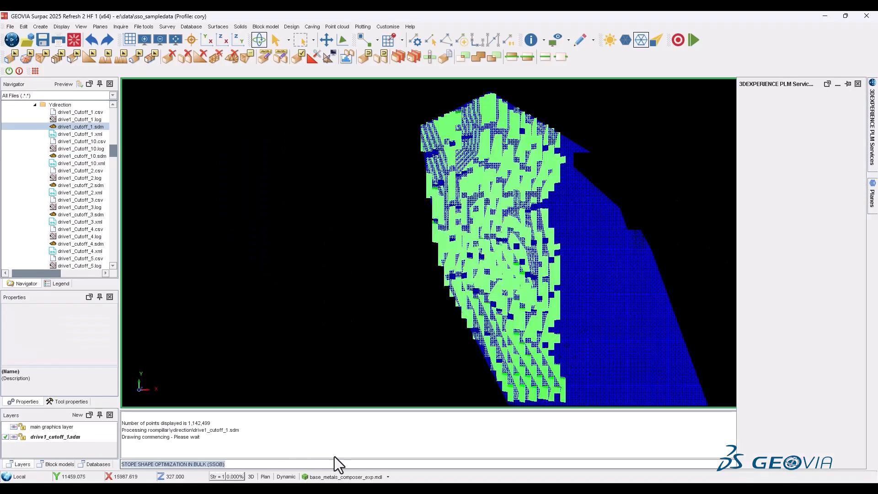
right_click(320, 476)
left_click(320, 402)
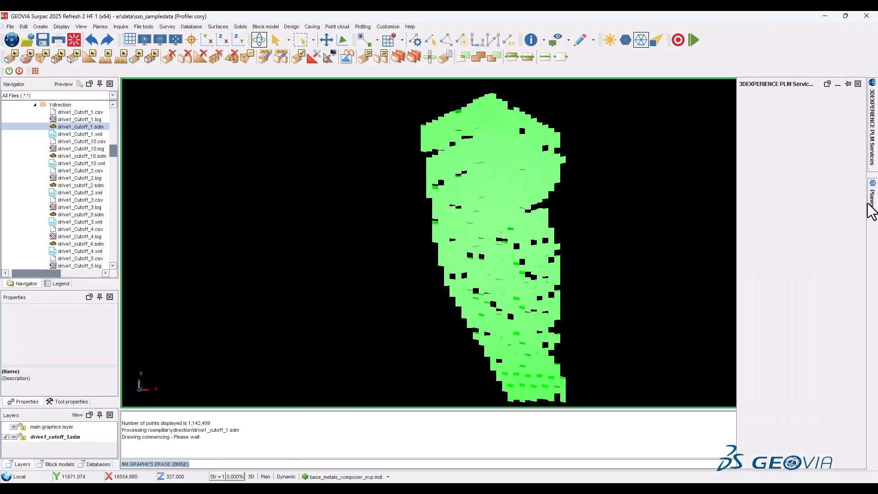
Section the drive1 stopes on the roompillar 314.5el plane, show triangulations as polylines, and examine the stope layout
mouse_move(872, 201)
left_click(847, 84)
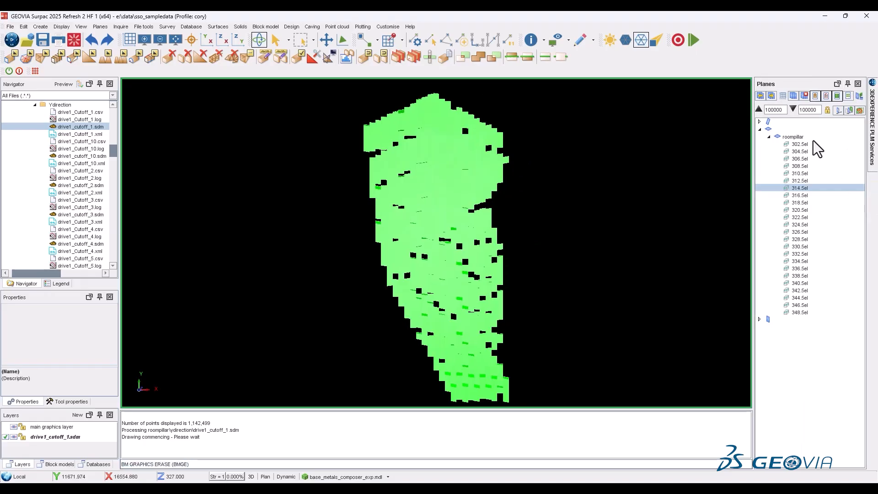
double_click(795, 188)
left_click(814, 96)
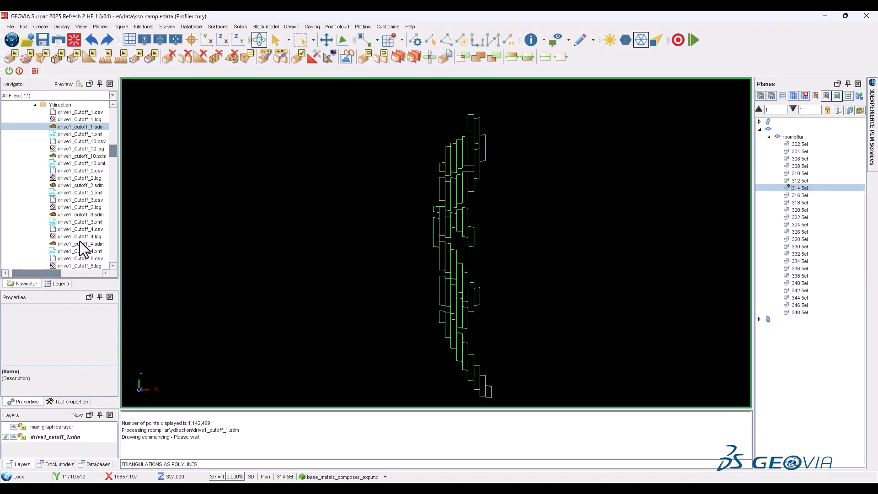
scroll(439, 235, "up", 1)
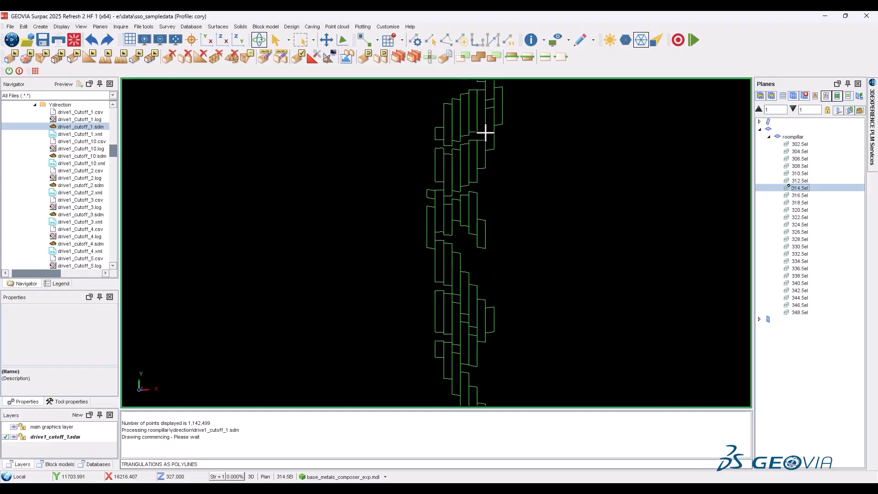
middle_click_drag(429, 131, 418, 174)
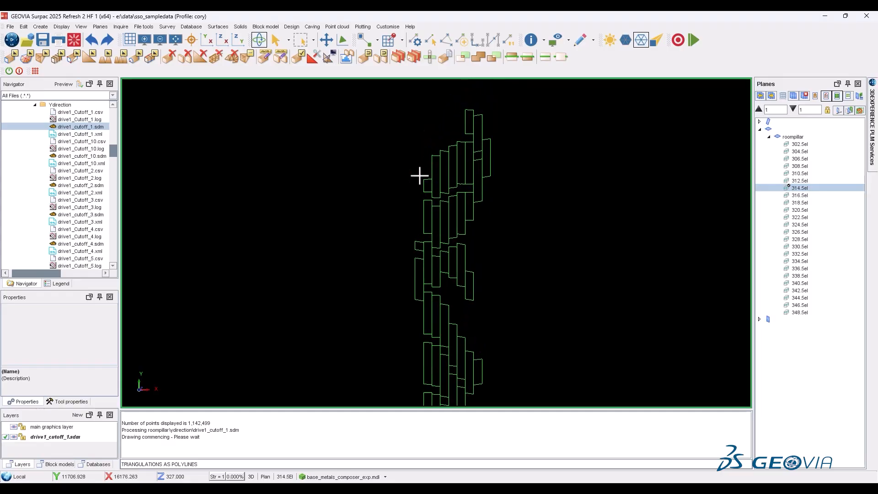
middle_click_drag(495, 232, 497, 226)
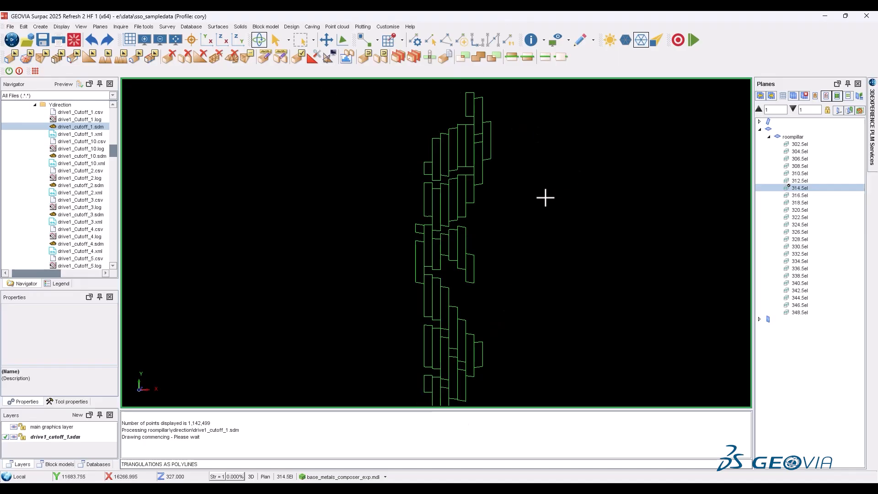
Clear the graphics and open drive2.xml to review its stope framework and stope geometry inputs, cancelling the tool without running it
scroll(78, 150, "down", 6)
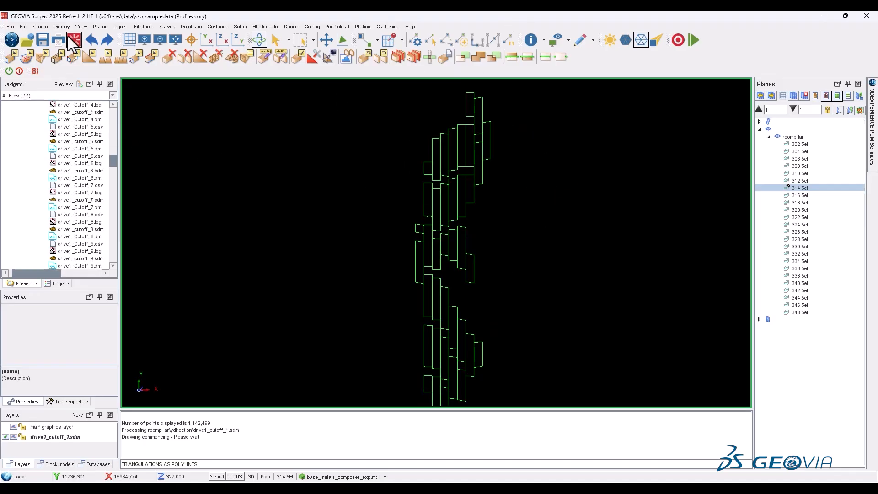
scroll(74, 172, "down", 6)
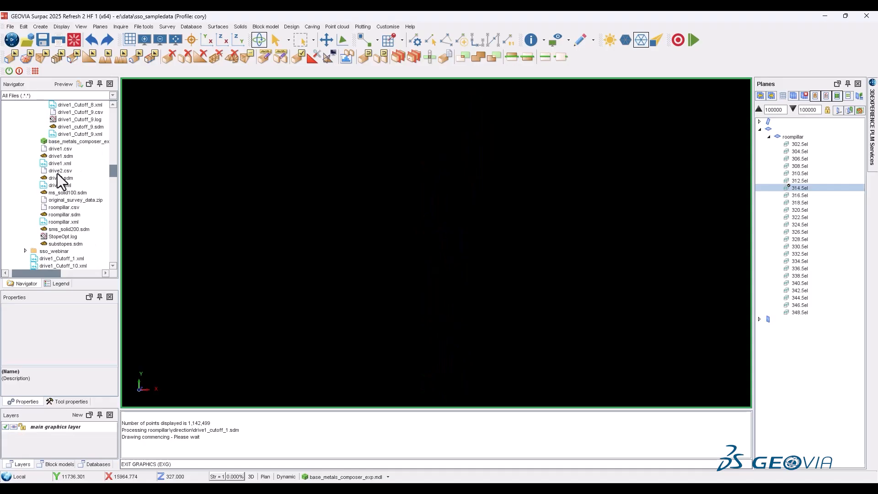
left_click_drag(60, 185, 220, 189)
left_click_drag(470, 42, 395, 64)
left_click(355, 77)
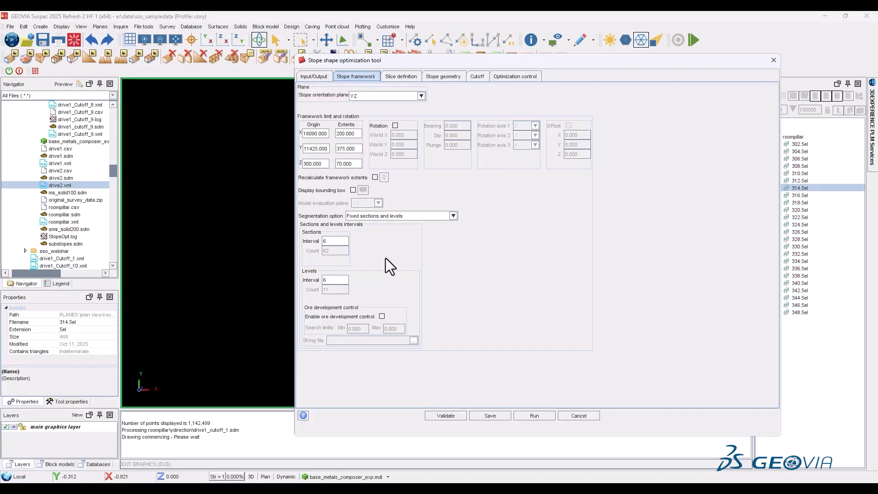
left_click(429, 76)
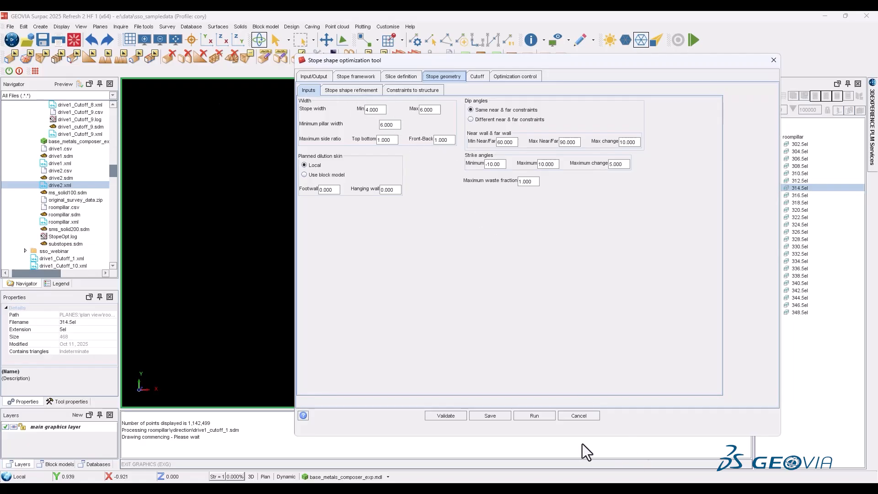
left_click(573, 417)
Collapse the Ydirection folder and load drive2_cutoff_1.sdm from the Xdirection folder into the graphics view
scroll(71, 176, "up", 13)
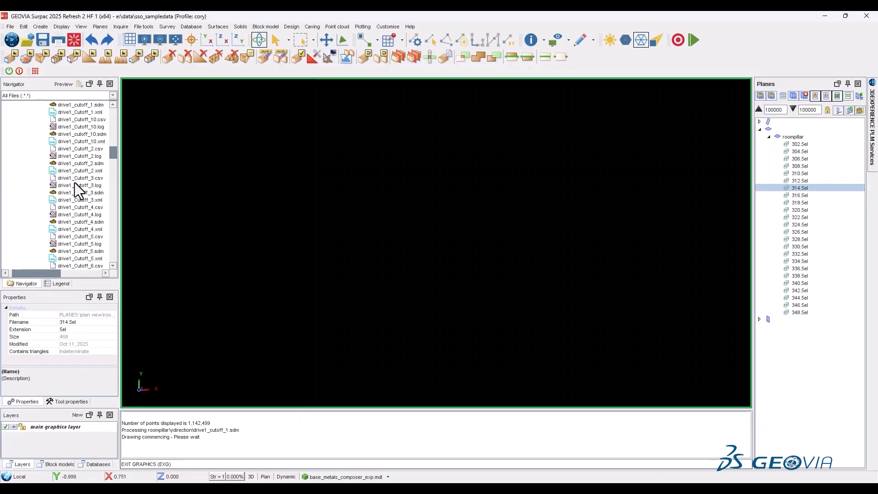
left_click(35, 213)
left_click(34, 207)
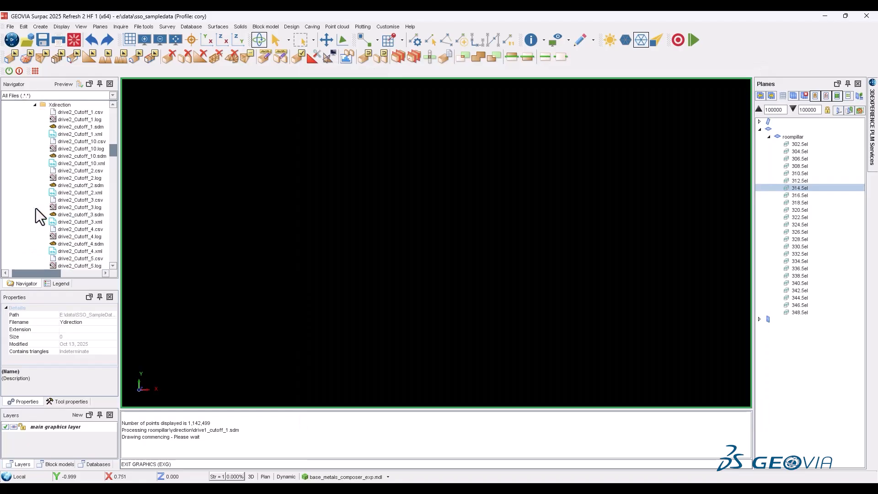
left_click_drag(76, 157, 248, 155)
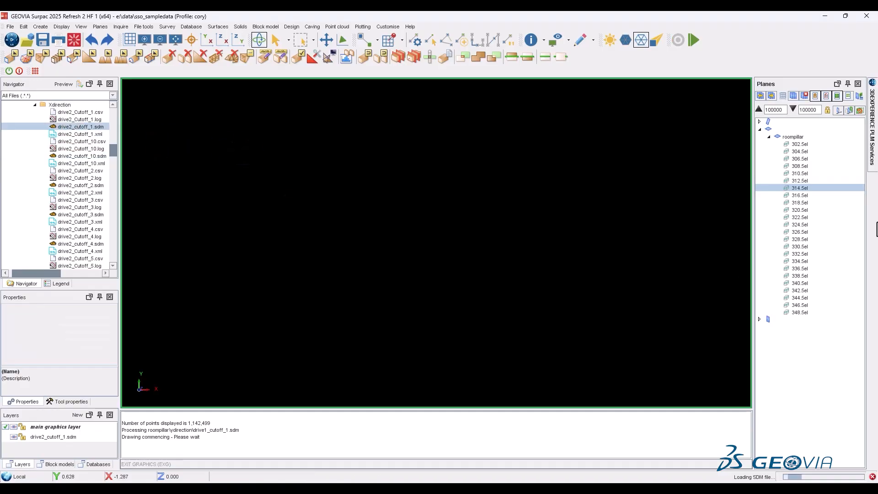
Section the drive2 stopes on the 314.5el plane as polylines and examine how they are laid out
double_click(800, 188)
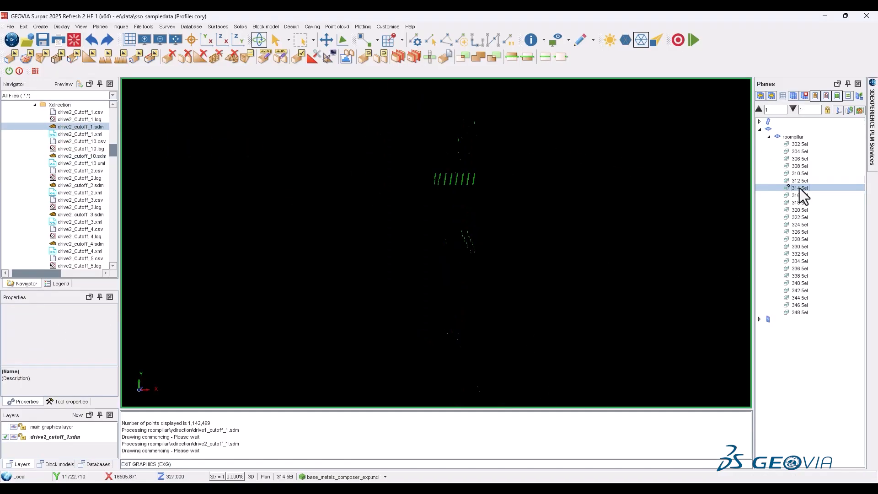
left_click(816, 96)
scroll(450, 144, "up", 3)
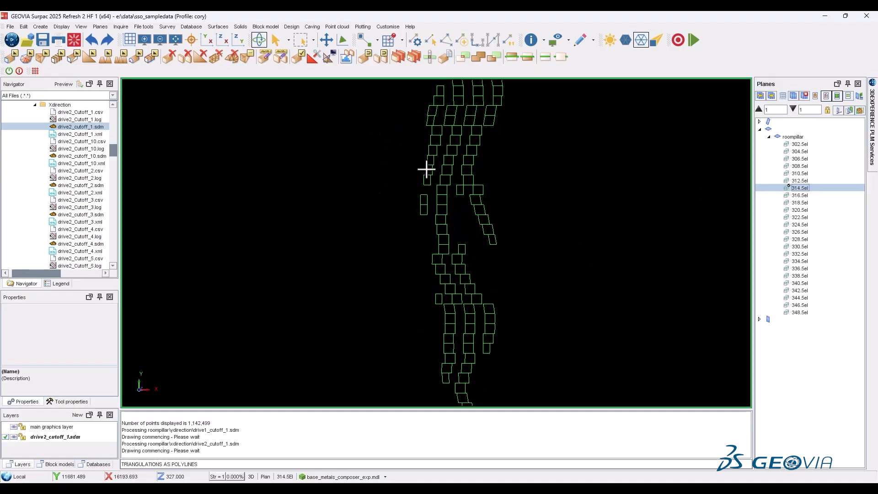
middle_click_drag(450, 145, 401, 204)
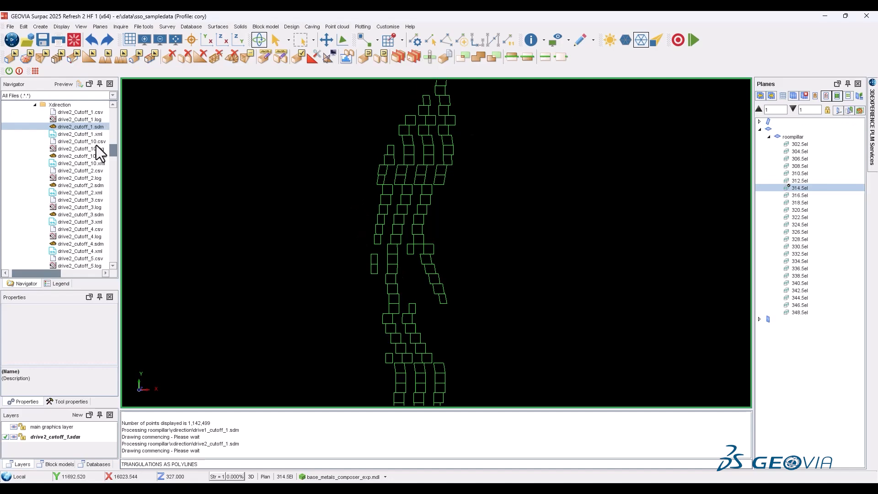
Clear the graphics and load cutoff_01.sdm from the RoomPillar folder's Combined subfolder
scroll(97, 151, "up", 2)
left_click(35, 149)
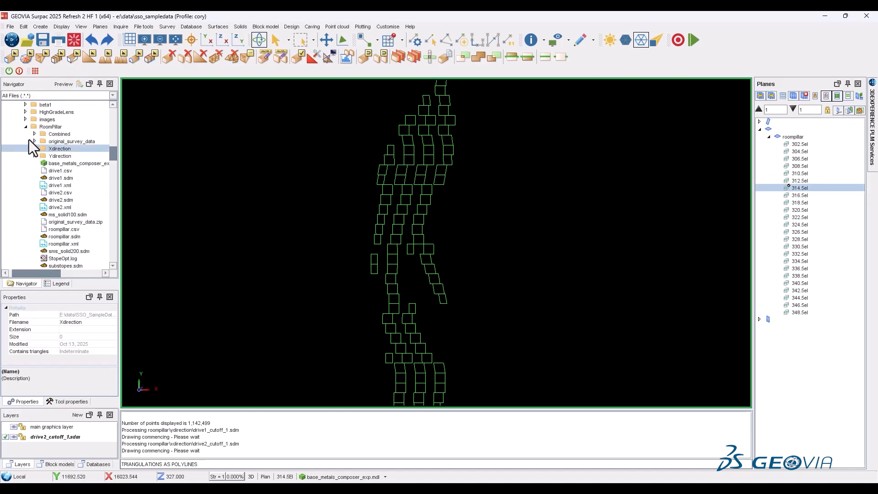
left_click(34, 134)
left_click(74, 41)
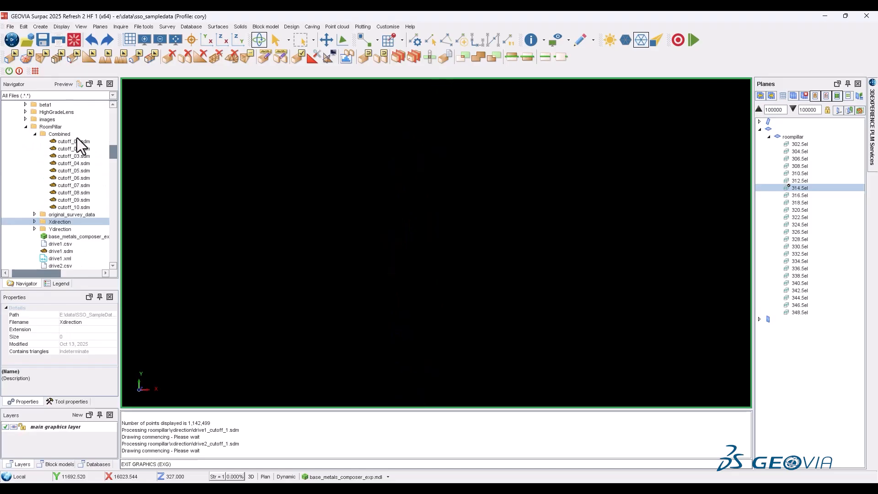
mouse_move(74, 142)
left_mouse_down()
mouse_move(333, 192)
mouse_move(607, 132)
left_mouse_up()
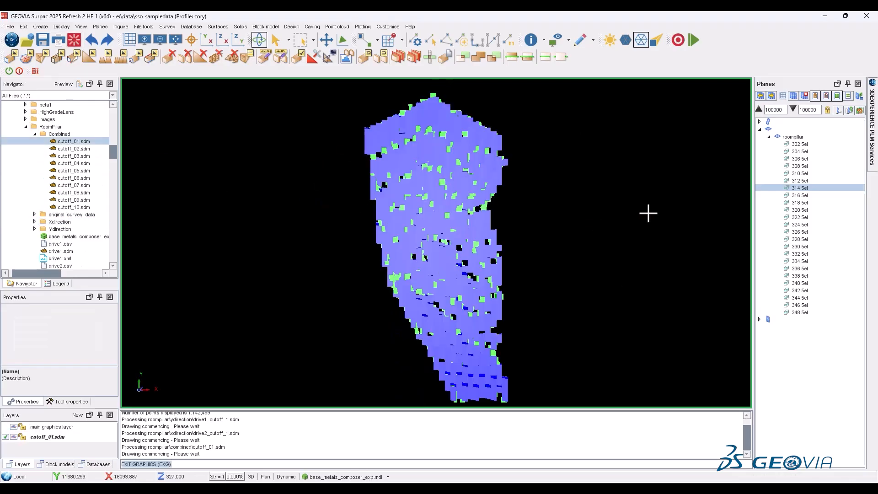
Section the combined stopes on the 314.5el plane as polylines and examine how the two drive directions overlap and leave pillars
left_click(787, 186)
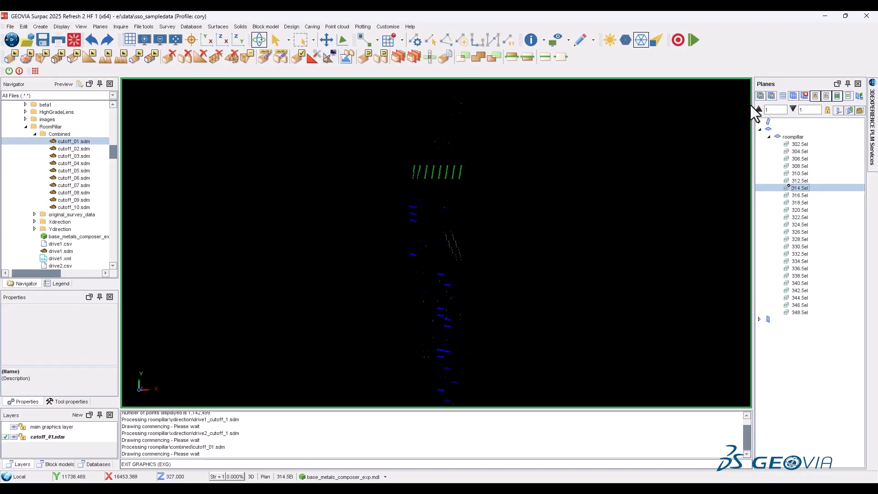
left_click(824, 96)
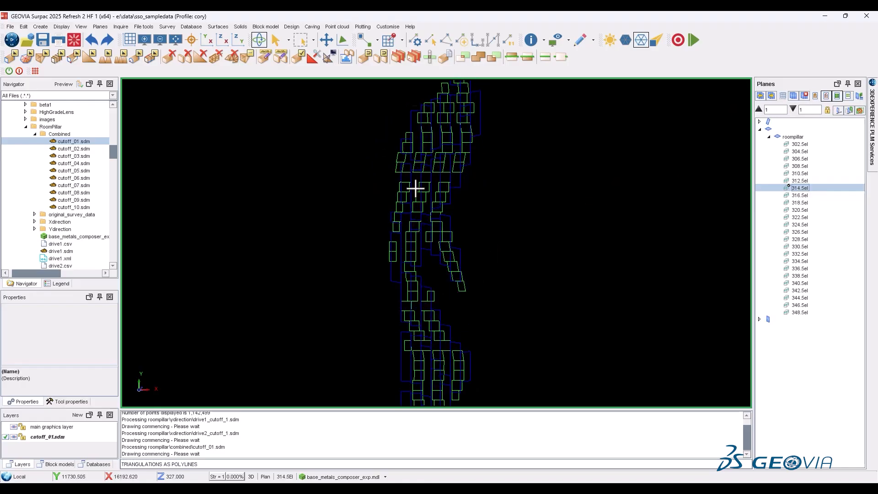
scroll(413, 151, "up", 3)
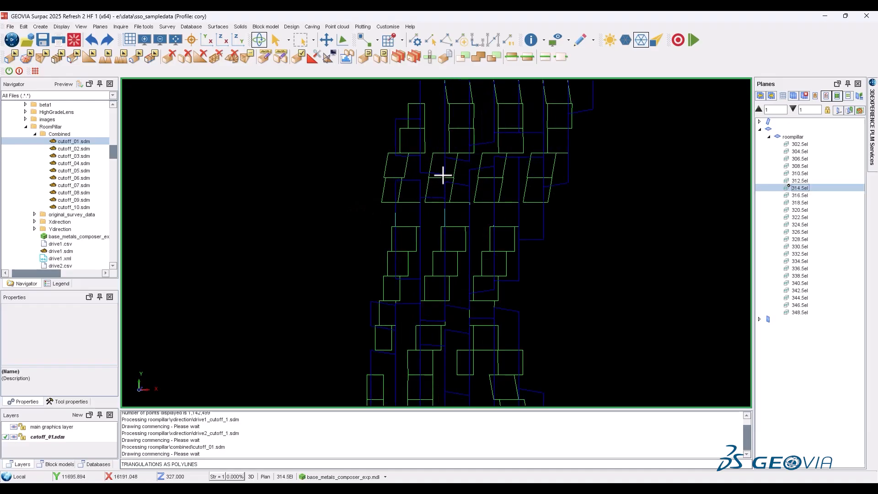
middle_click_drag(506, 343, 508, 204)
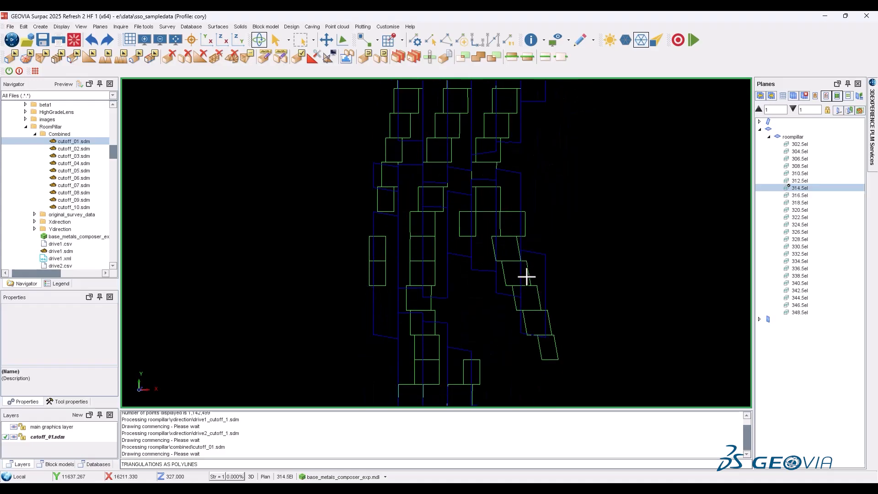
scroll(461, 200, "down", 3)
scroll(459, 200, "up", 6)
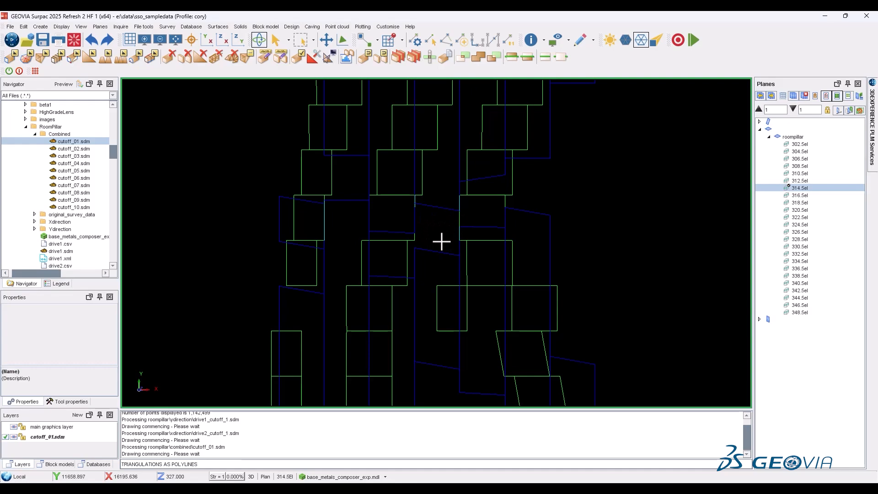
scroll(444, 239, "down", 2)
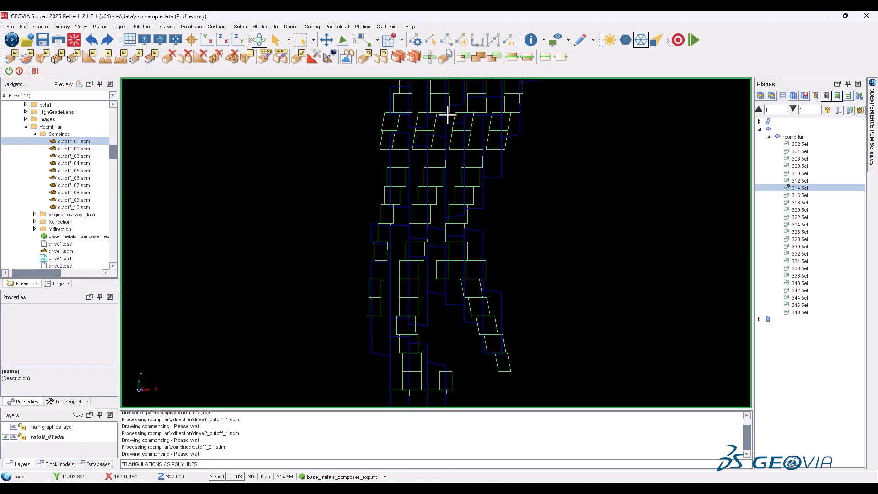
mouse_move(542, 284)
left_mouse_down()
mouse_move(469, 265)
mouse_move(469, 297)
mouse_move(454, 233)
mouse_move(400, 353)
left_mouse_up()
scroll(401, 353, "down", 5)
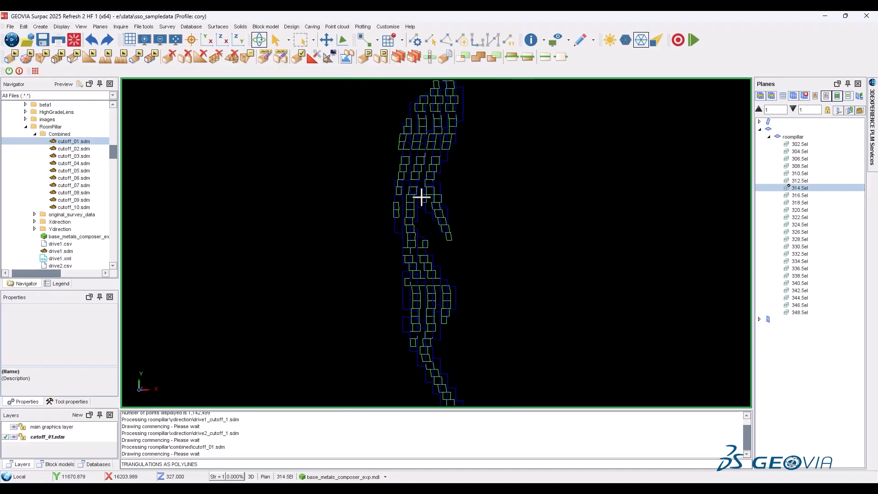
left_click_drag(428, 147, 416, 257)
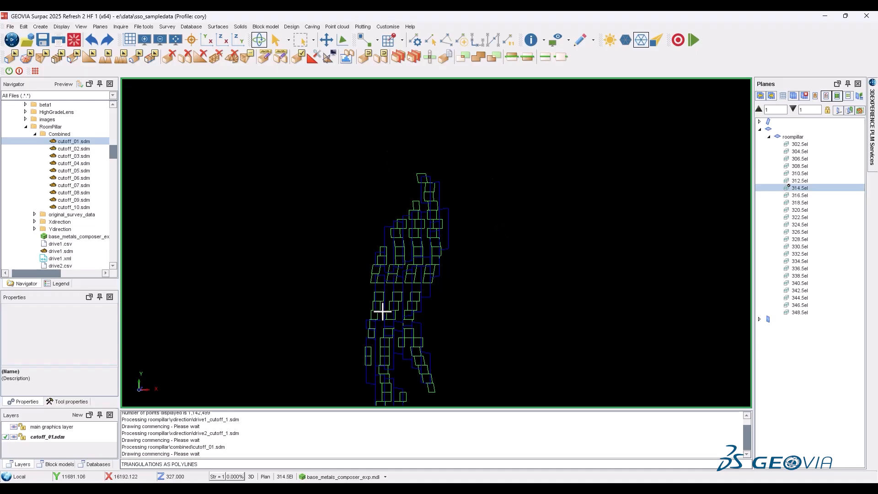
middle_click_drag(408, 362, 406, 275)
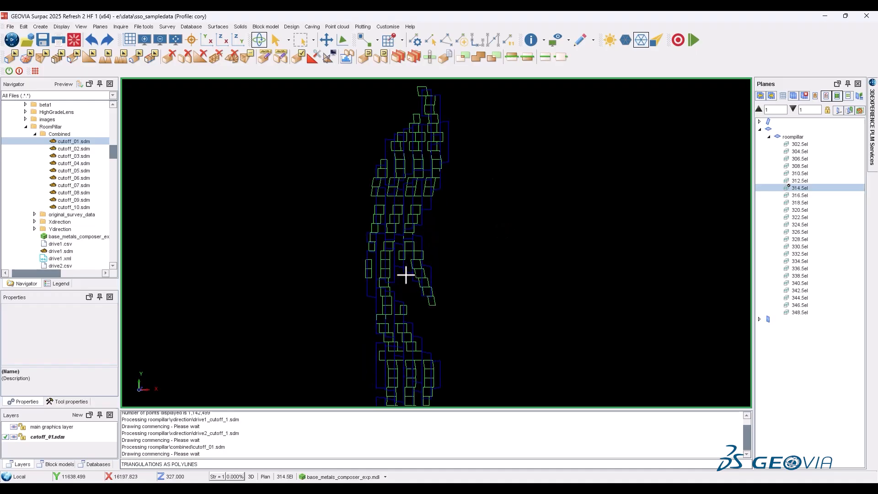
Step back through the plan planes from 314.5el to 304.5el to inspect the combined stopes on the lower levels
left_click(759, 95)
left_click(759, 95)
left_click(760, 96)
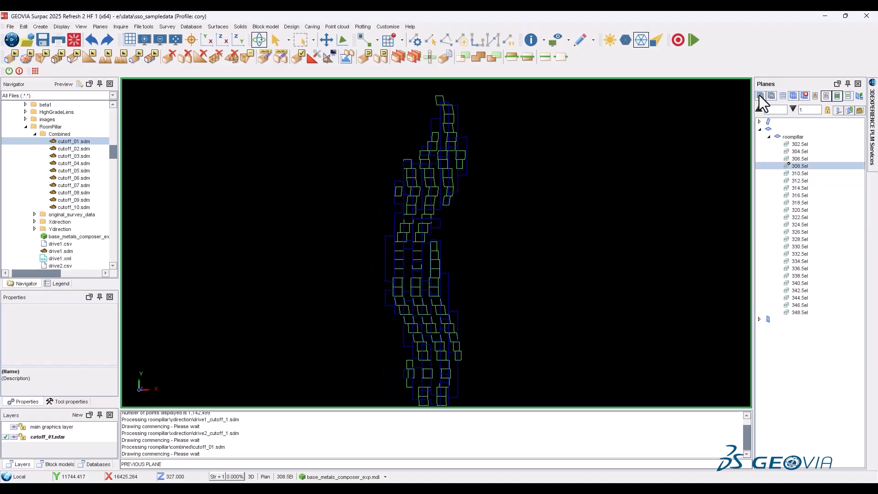
left_click(761, 95)
left_click(761, 96)
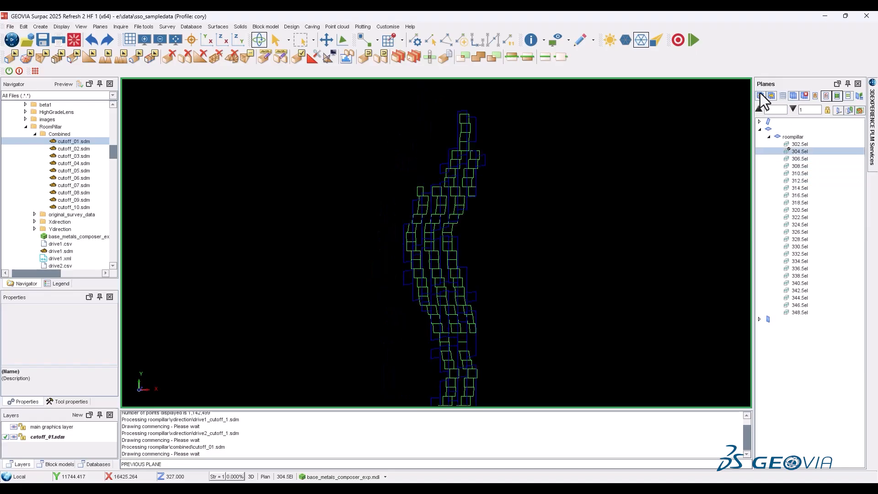
Step forward through the plan planes up to 340.5el to inspect the combined stopes on the higher levels
left_click(771, 96)
left_click(772, 95)
left_click(772, 96)
left_click(771, 96)
left_click(771, 96)
left_click(771, 96)
left_click(771, 96)
left_click(772, 95)
left_click(772, 96)
left_click(771, 95)
left_click(771, 96)
left_click(772, 95)
left_click(771, 96)
left_click(772, 96)
left_click(771, 95)
left_click(771, 95)
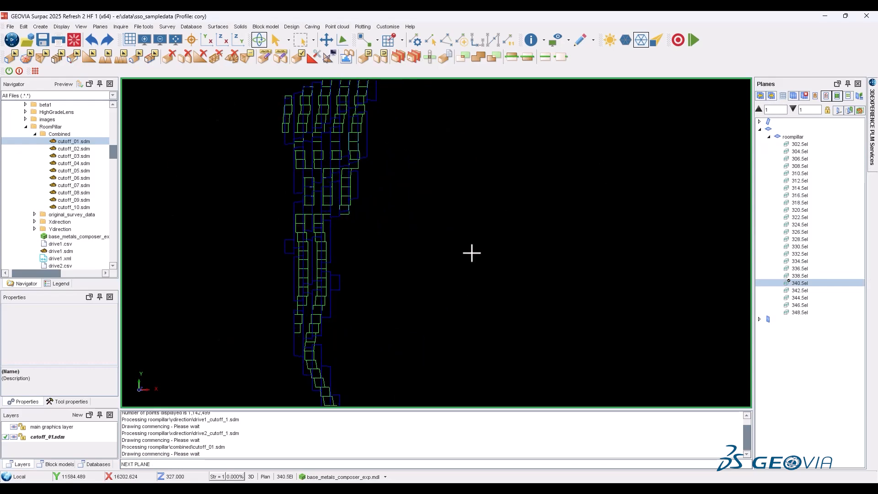
Clear the graphics, load cutoff_05.sdm from the Combined folder, and section it as polylines on the 340.5el plane
middle_click_drag(314, 181, 390, 243)
scroll(371, 228, "up", 1)
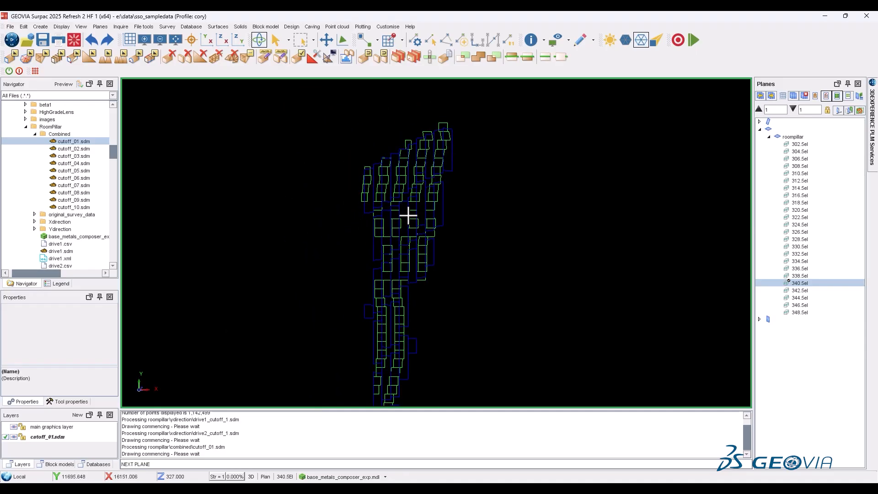
middle_click_drag(393, 254, 382, 201)
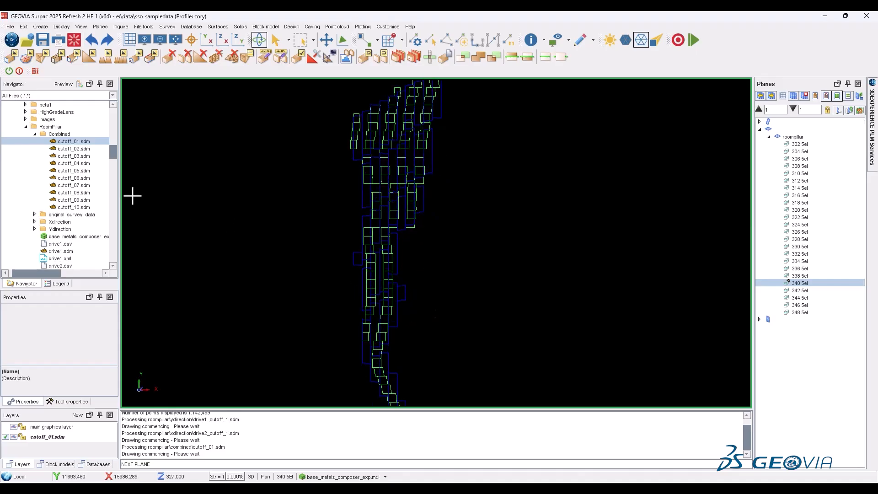
left_click(74, 40)
mouse_move(78, 171)
left_mouse_down()
mouse_move(346, 190)
mouse_move(290, 221)
left_mouse_up()
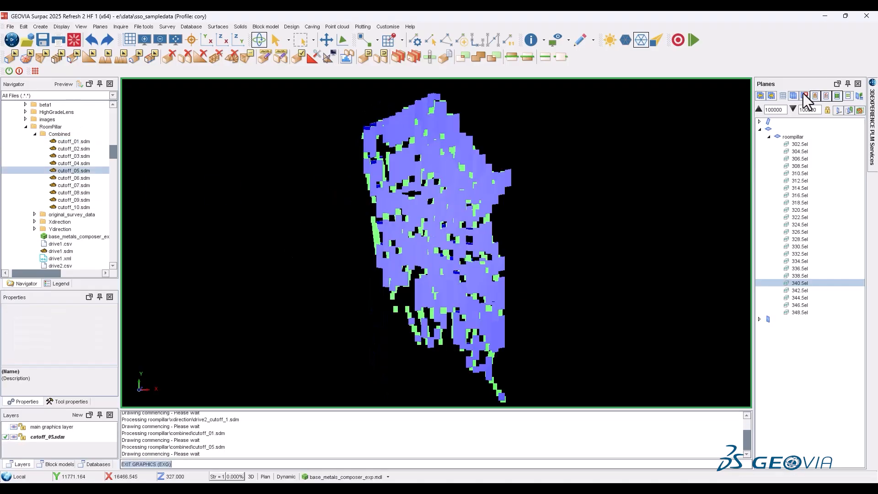
double_click(800, 283)
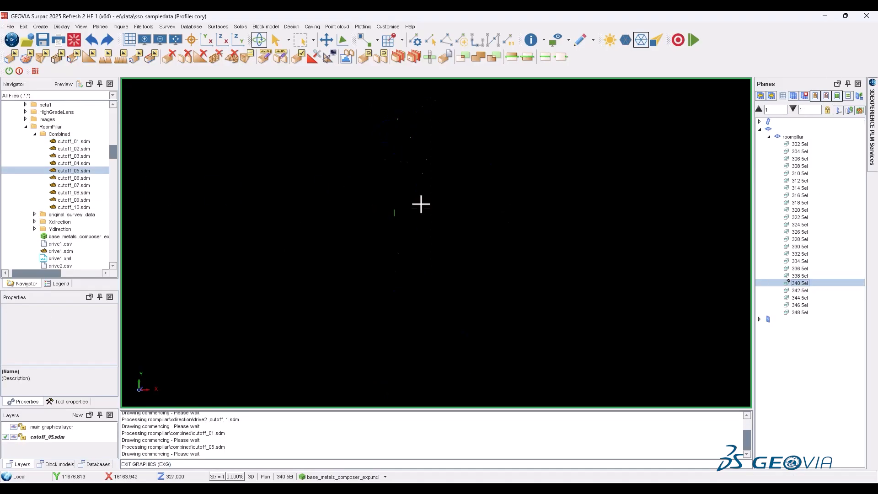
left_click(817, 94)
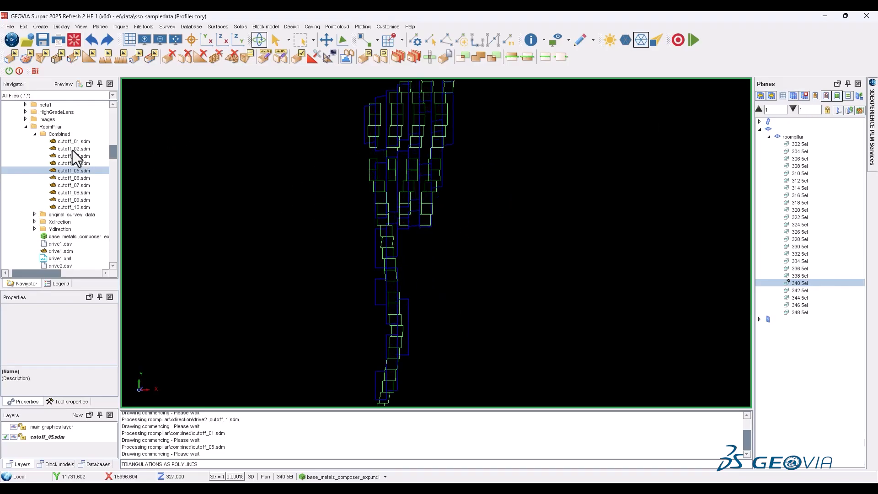
Load cutoff_10.sdm and cutoff_01.sdm from the Combined folder onto the 340.5el section, hiding the cutoff_05 and cutoff_10 layers
left_click_drag(65, 208, 338, 213)
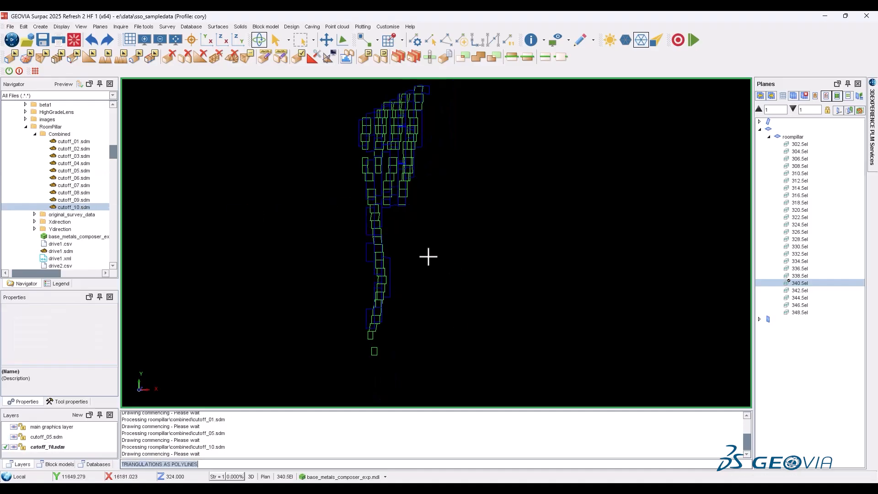
left_click(13, 437)
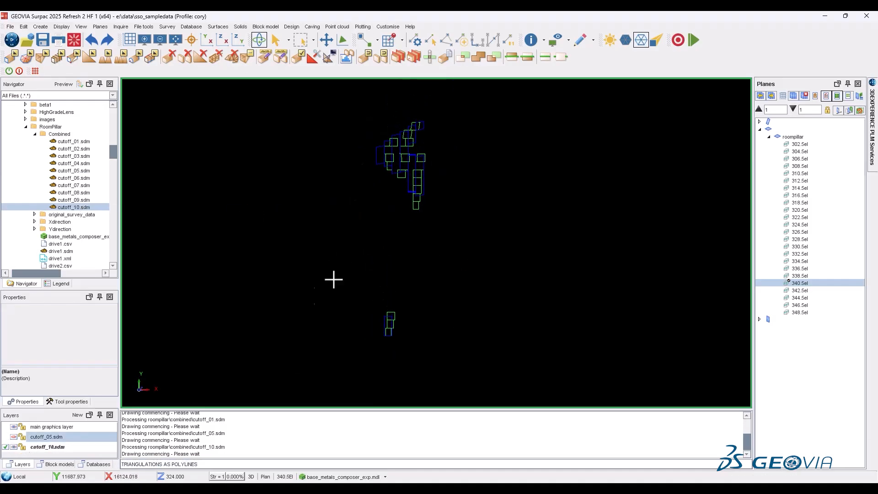
mouse_move(75, 142)
left_mouse_down()
mouse_move(303, 155)
mouse_move(282, 248)
left_mouse_up()
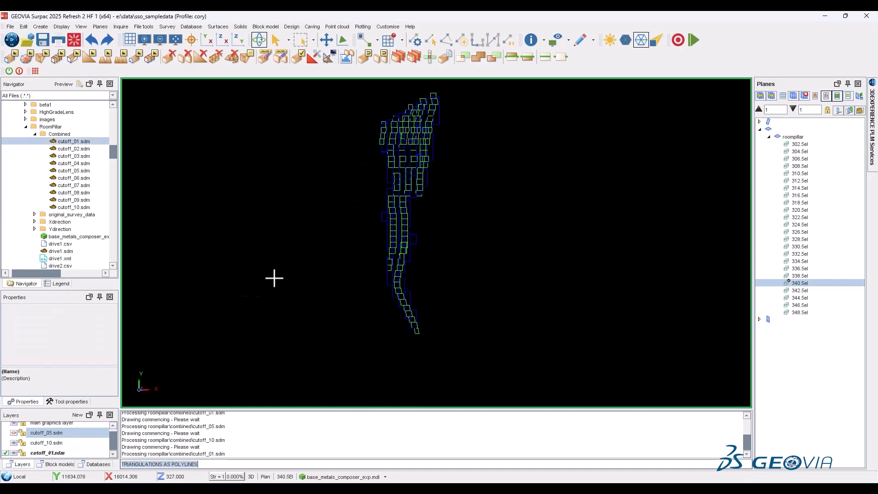
left_click(14, 443)
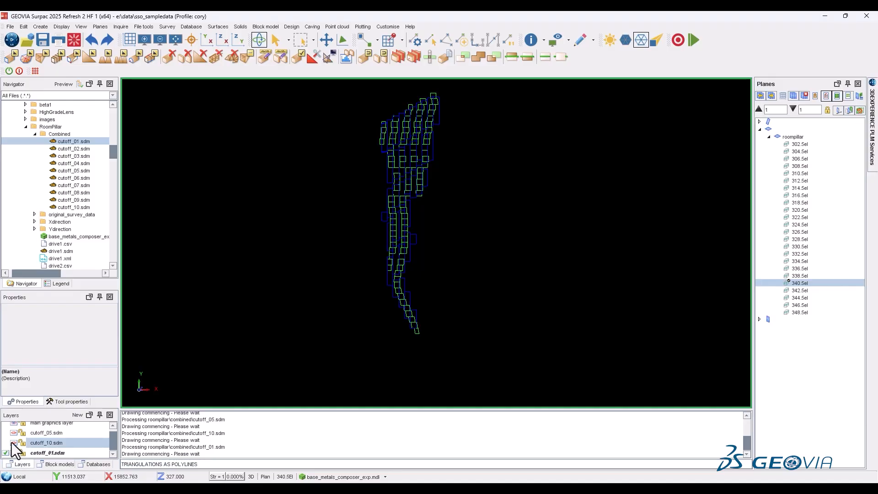
Toggle the visibility of the cutoff_01, cutoff_05 and cutoff_10 layers to compare their stopes on the 340.5el plane
left_click(14, 433)
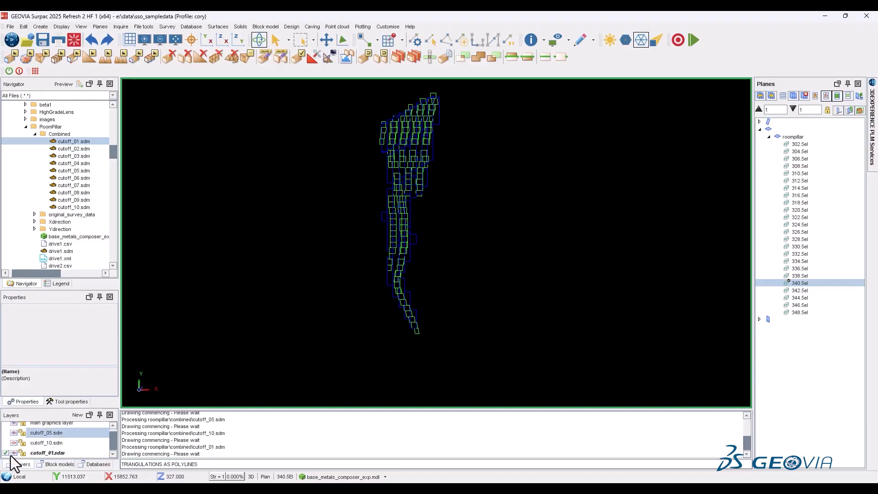
left_click(15, 454)
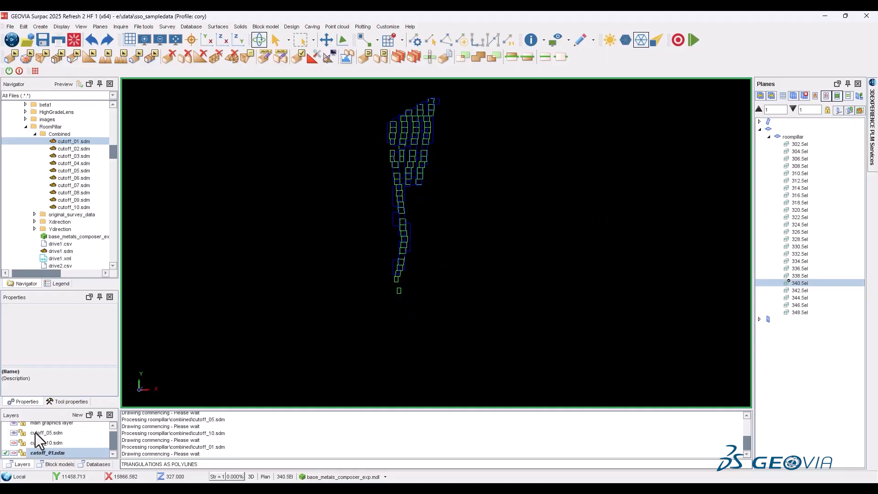
left_click(13, 453)
left_click(13, 443)
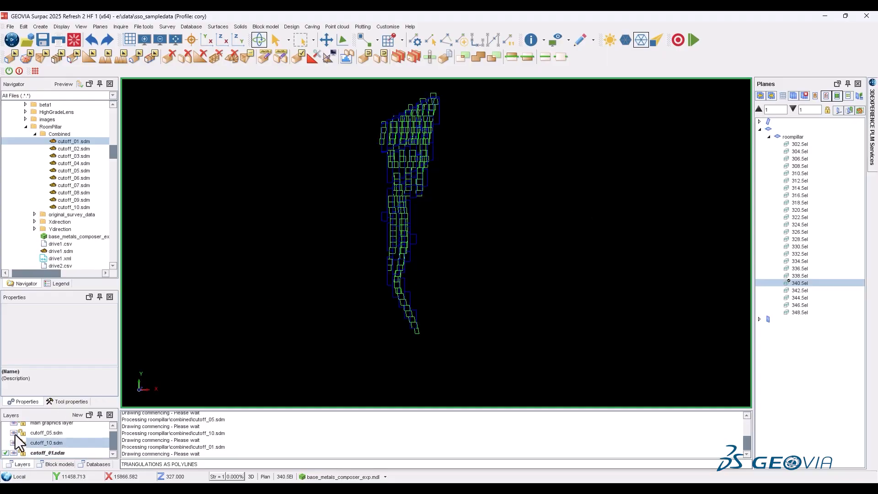
left_click(14, 433)
left_click(13, 454)
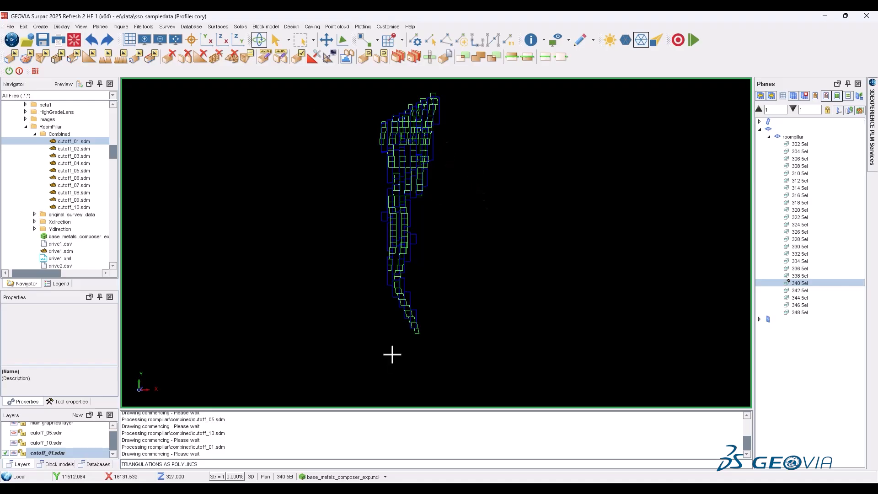
Open the single-run Stope shape optimizer and place its dialog so the stope section stays visible
left_click(266, 27)
mouse_move(323, 108)
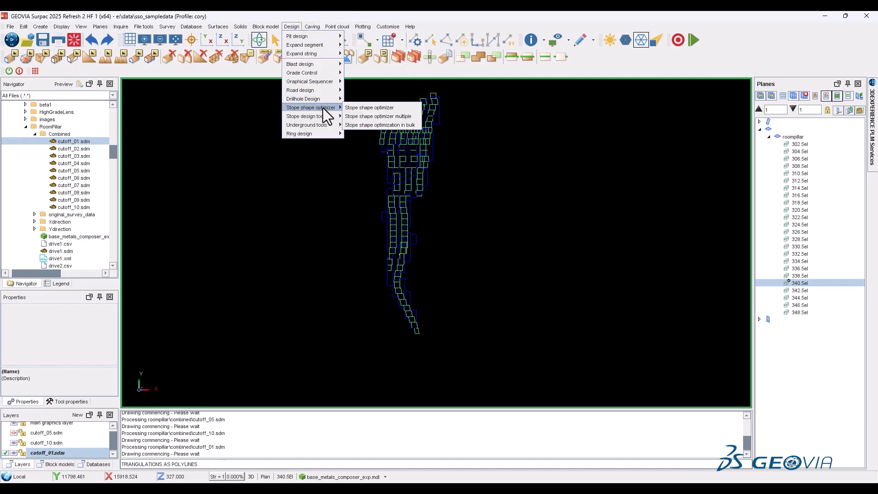
left_click(243, 278)
left_click(265, 27)
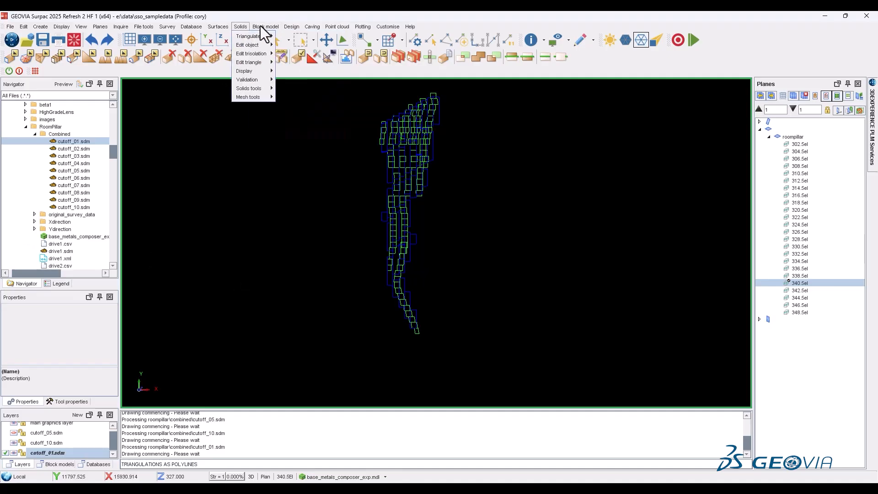
mouse_move(328, 107)
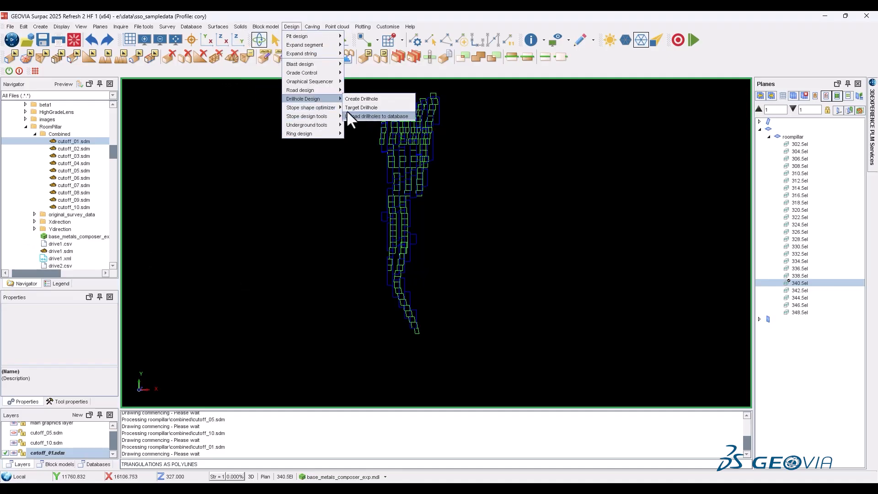
left_click(369, 107)
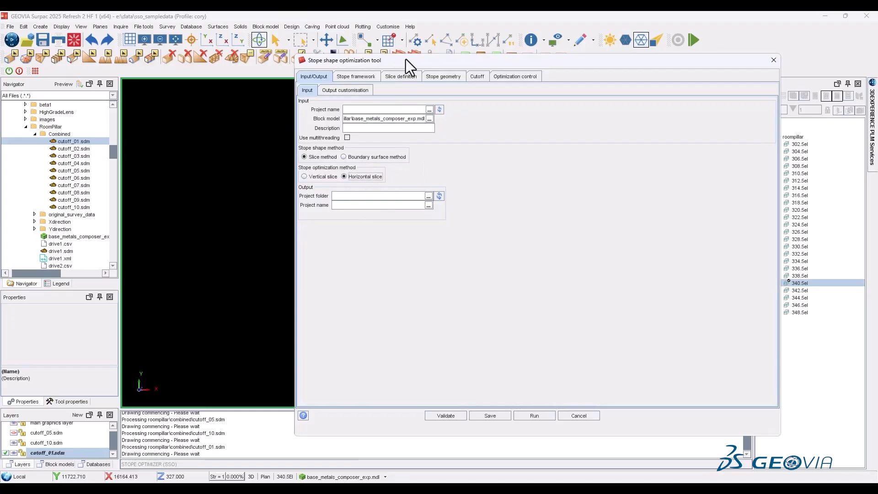
left_click_drag(405, 59, 479, 55)
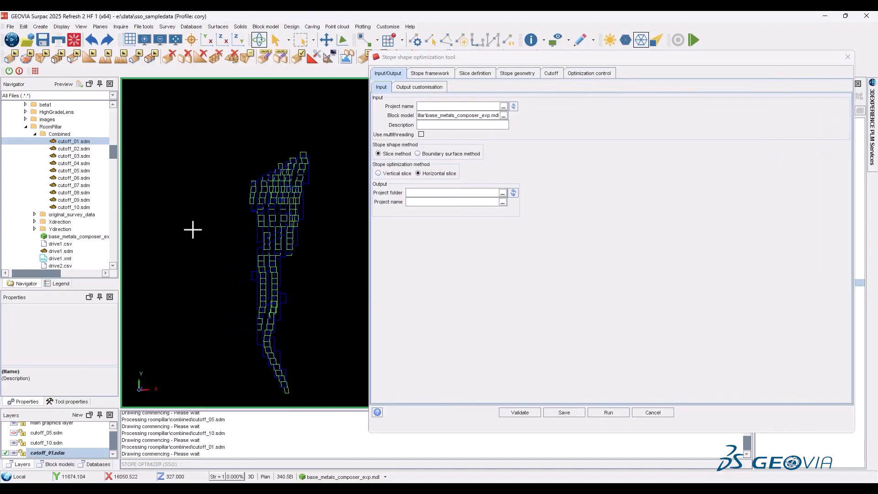
Set both the section interval and the level interval of the stope framework to 12
middle_click_drag(193, 230, 208, 191)
left_click(430, 74)
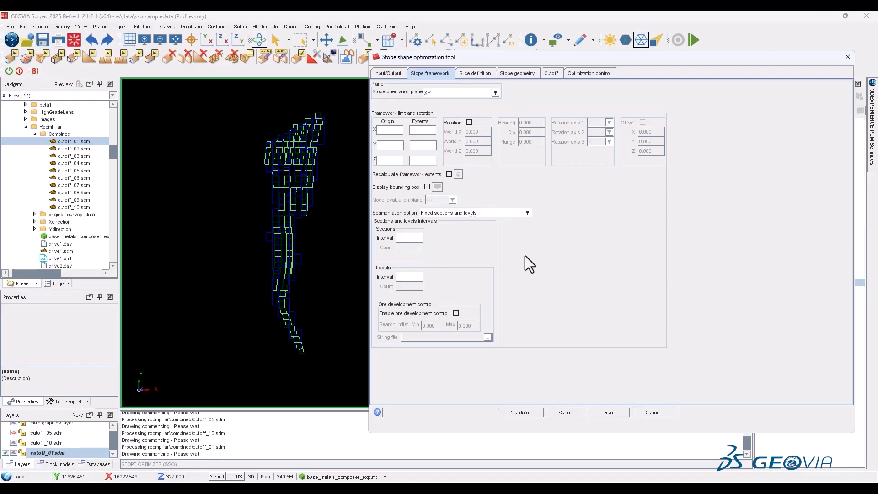
type("12")
key("Tab")
type("12")
Set the stope width to a minimum of 5 and a maximum of 7, and clear the minimum pillar width
left_click(510, 73)
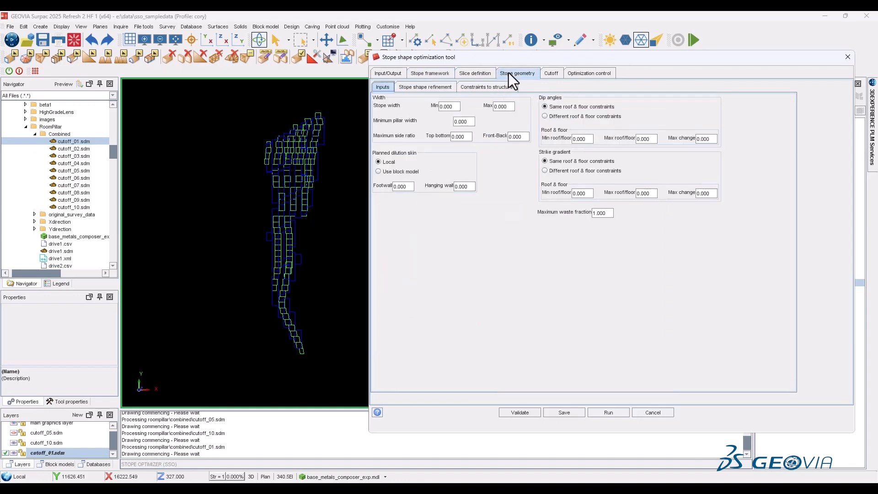
double_click(447, 106)
type("55")
key("BackSpace")
key("BackSpace")
type("2")
key("BackSpace")
type("3")
key("BackSpace")
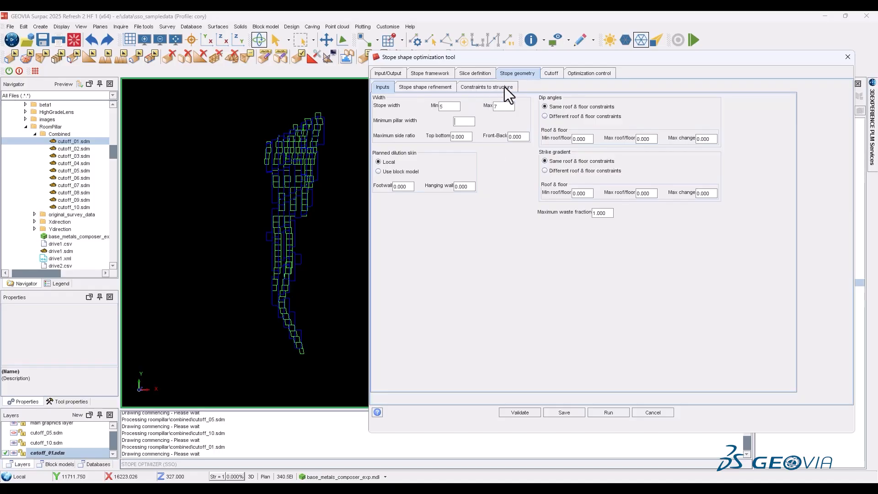
Enable the first exclusion by block attributes on the pillar field, with default and code pillar and maximum exclusion 0.25
left_click(471, 88)
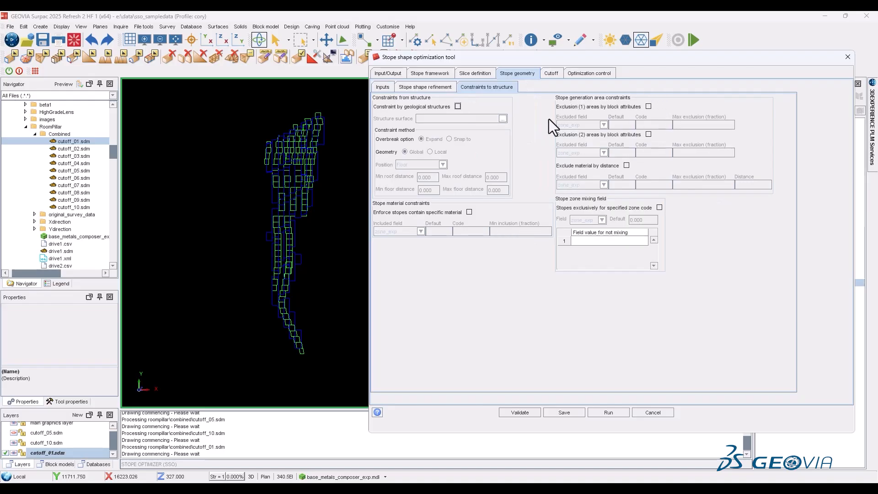
left_click(648, 106)
left_click(584, 126)
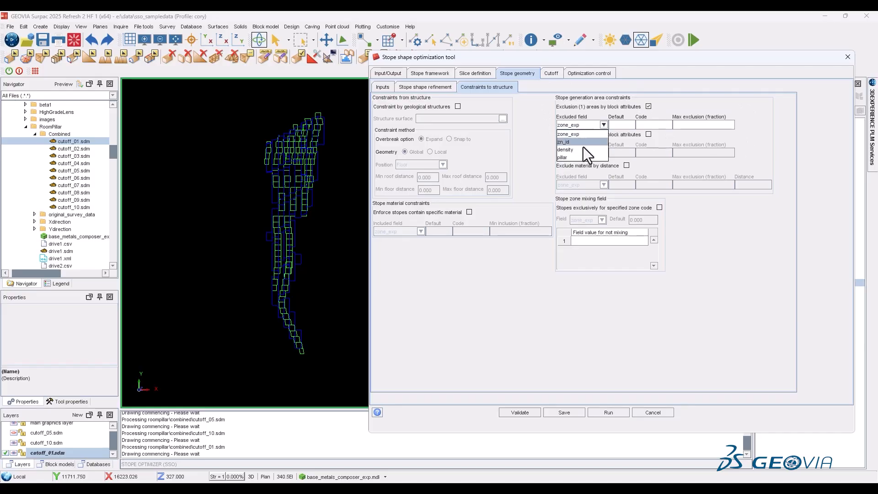
left_click(583, 156)
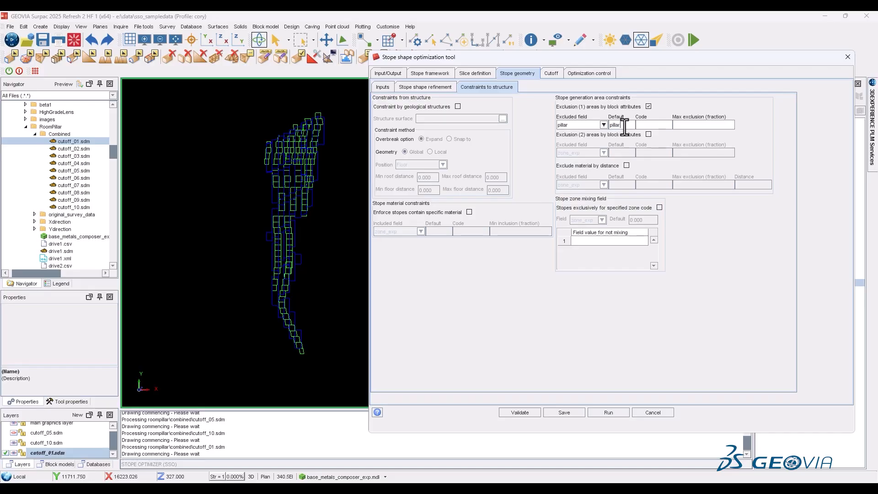
type("pillar")
key("Tab")
Enable sub-shapes and their optimization, with the sub-shape definition set to Variable sub-shape control
left_click(424, 88)
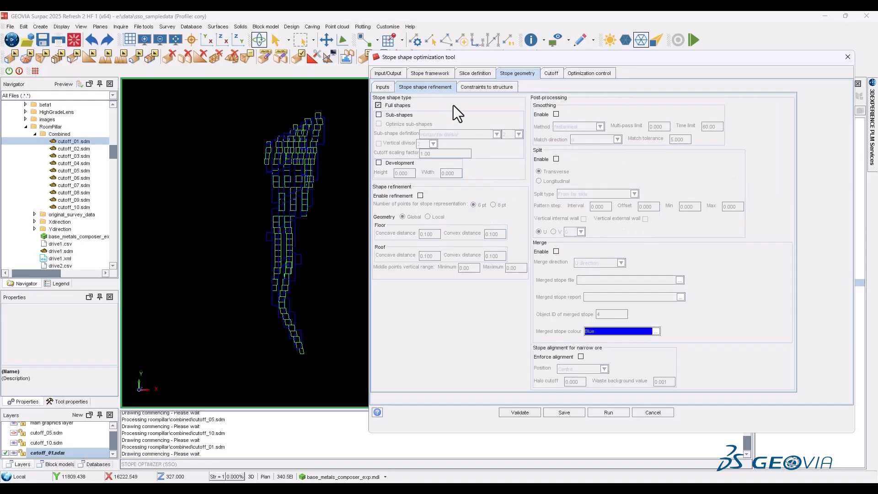
left_click(380, 116)
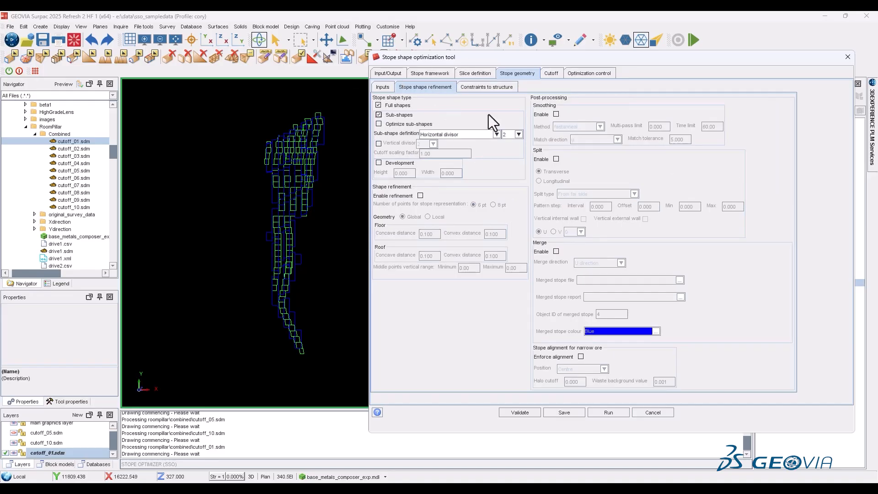
left_click(379, 124)
left_click(451, 135)
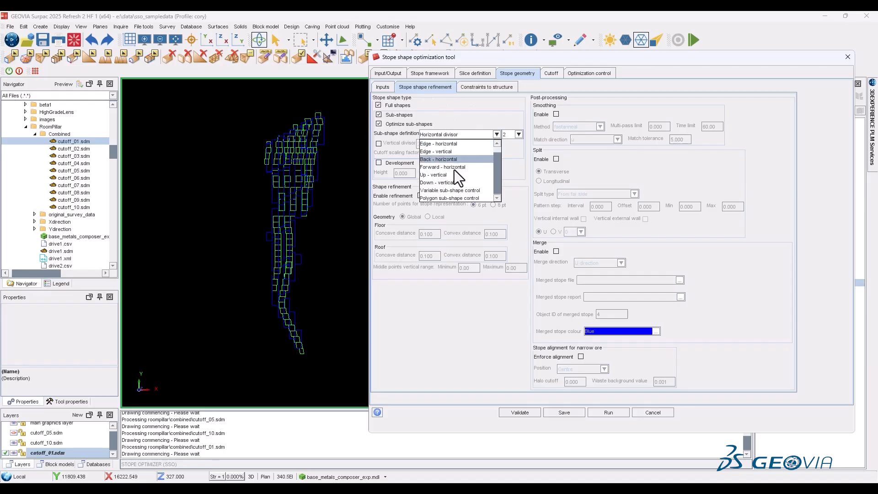
left_click(457, 198)
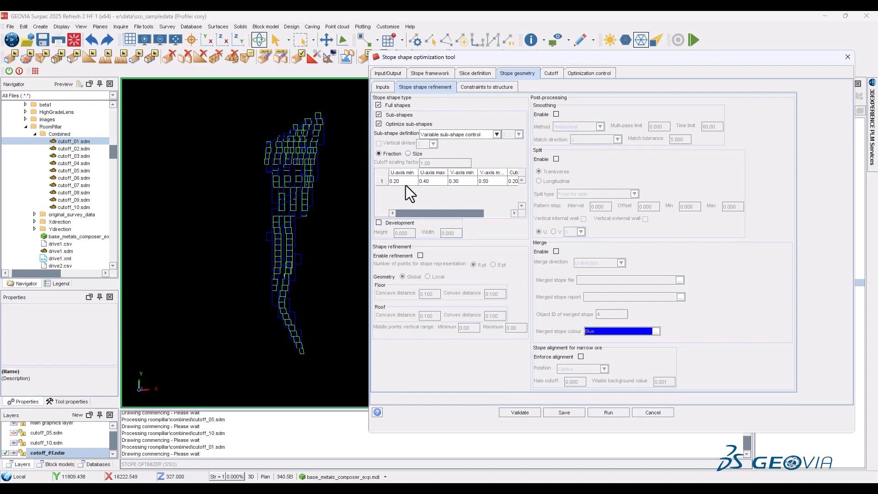
Review the framework intervals, sub-shape ranges and pillar exclusion against the plan section, and cancel the stope shape optimizer without running it
left_click(432, 74)
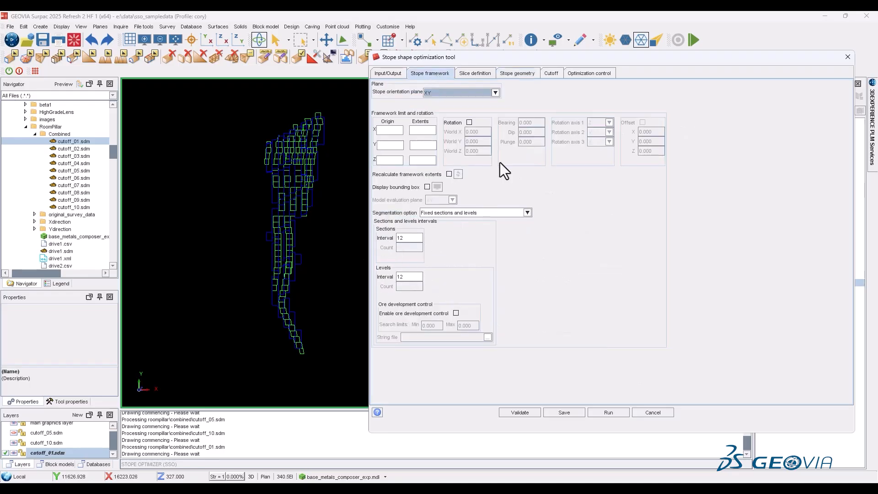
left_click(531, 74)
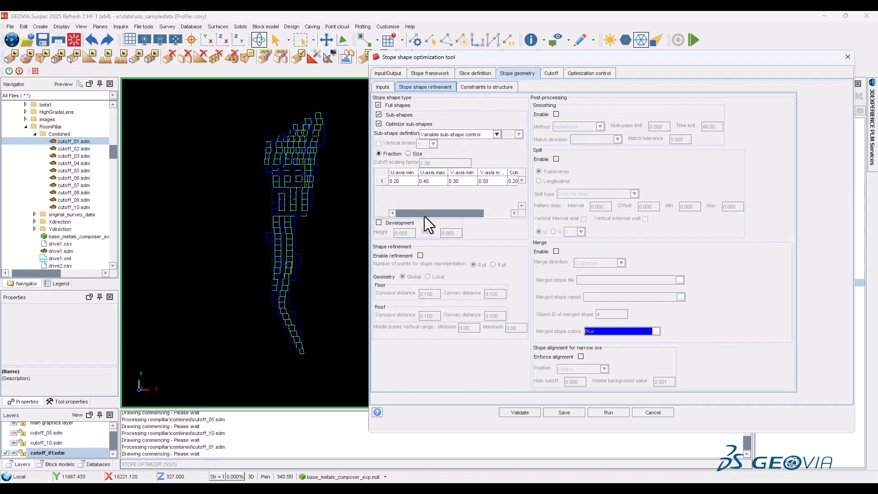
middle_click_drag(283, 196, 271, 214)
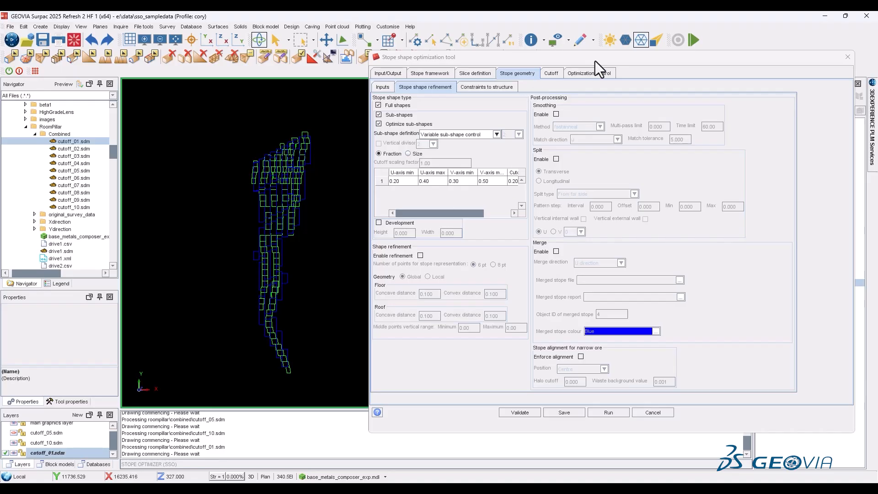
left_click(502, 88)
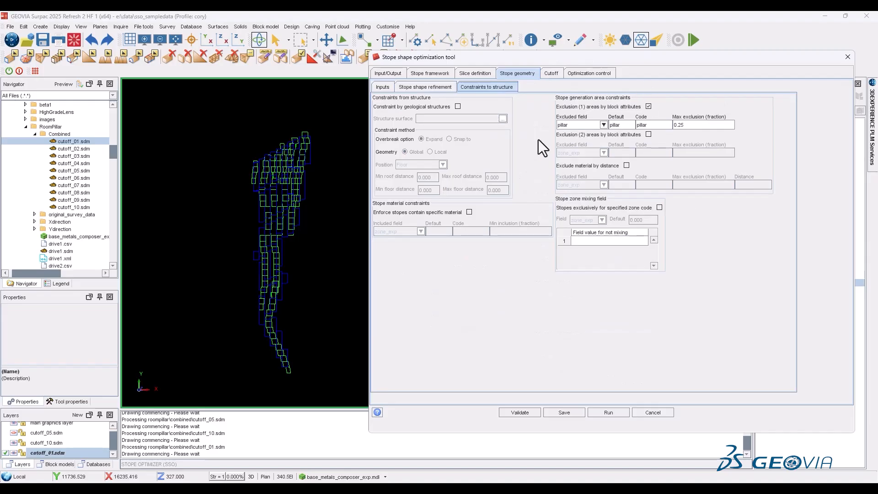
left_click(432, 85)
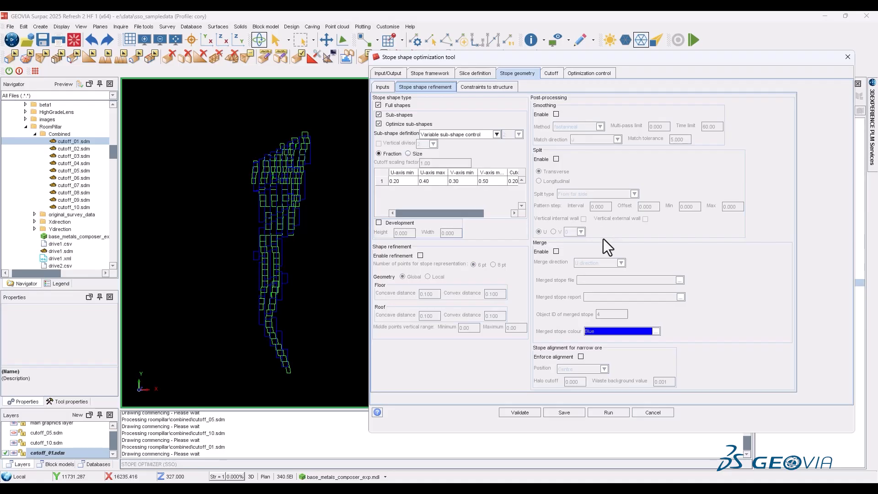
left_click(652, 412)
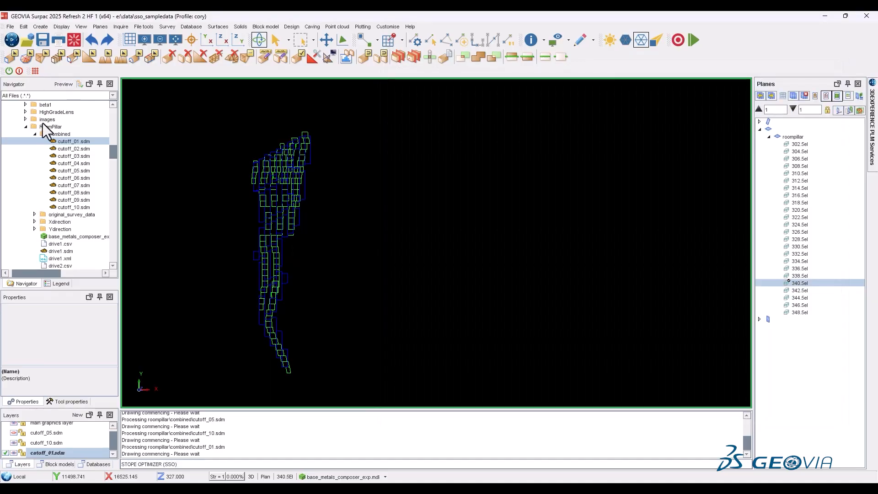
Load the survey200.dtm surface from the original_survey_data folder alongside the cutoff_01 stopes
left_click(34, 215)
left_click(73, 199)
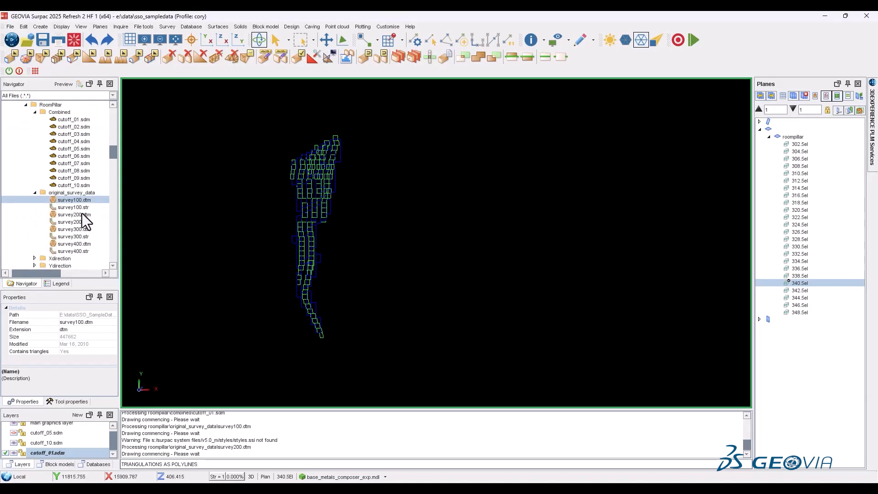
left_click_drag(73, 214, 555, 210)
scroll(351, 221, "up", 1)
scroll(659, 151, "down", 2)
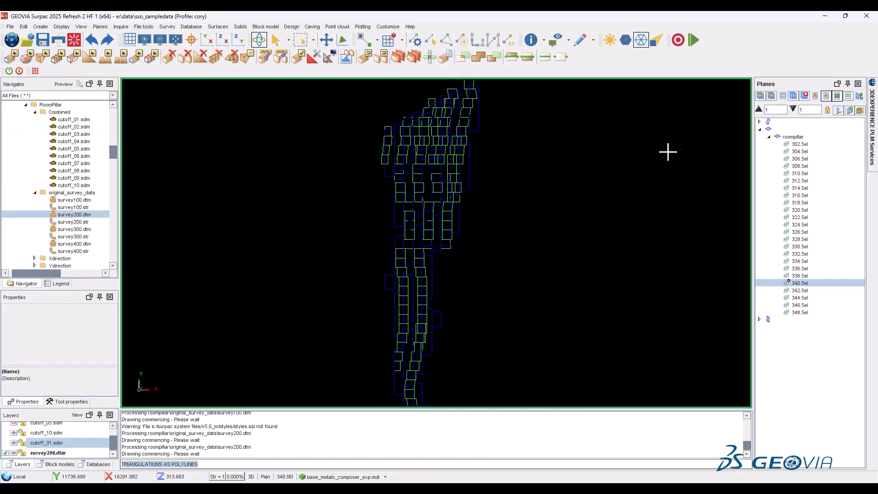
Remove the cutting plane and compare the survey200 workings with the cutoff_01 stopes in 3D
left_click(804, 95)
mouse_move(526, 206)
middle_mouse_down()
mouse_move(520, 187)
mouse_move(509, 209)
middle_mouse_up()
scroll(509, 209, "up", 6)
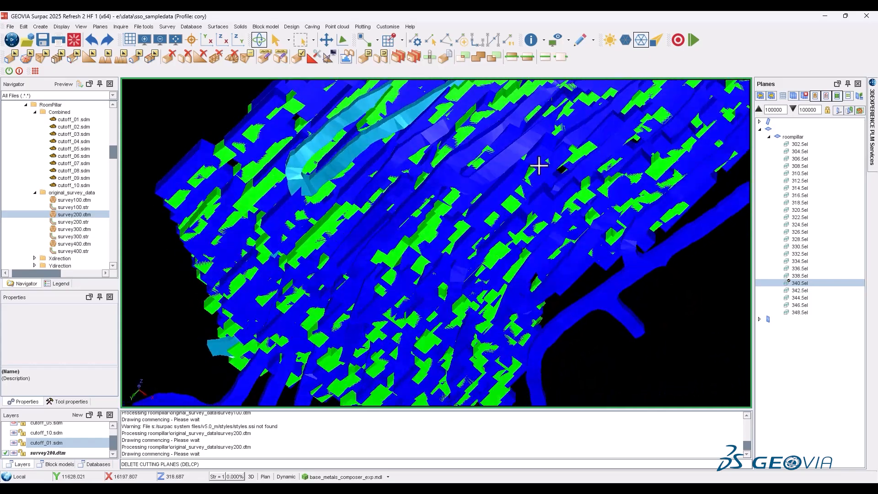
middle_click_drag(539, 166, 521, 180)
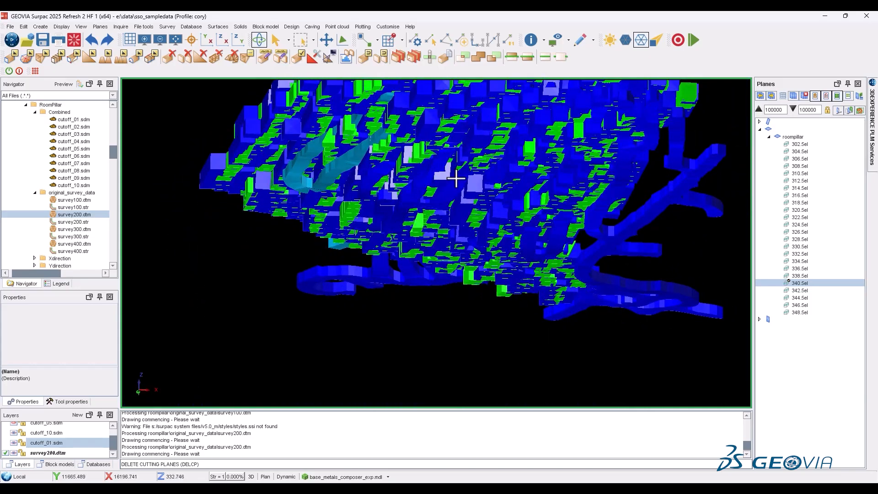
middle_click_drag(363, 213, 366, 126)
scroll(392, 243, "up", 5)
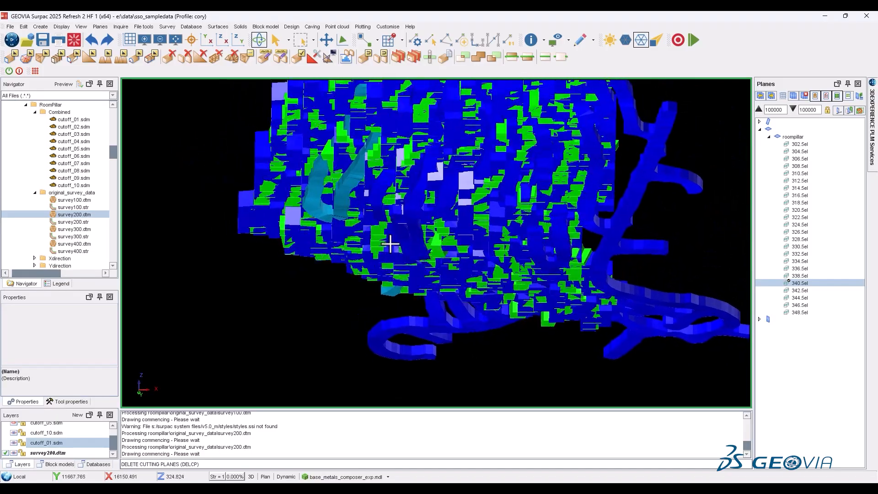
middle_click_drag(396, 284, 333, 294)
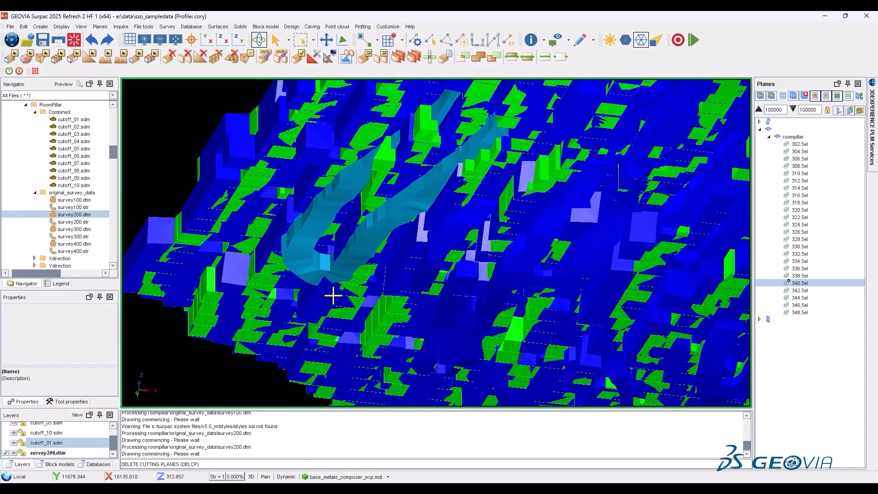
middle_click_drag(374, 157, 475, 259)
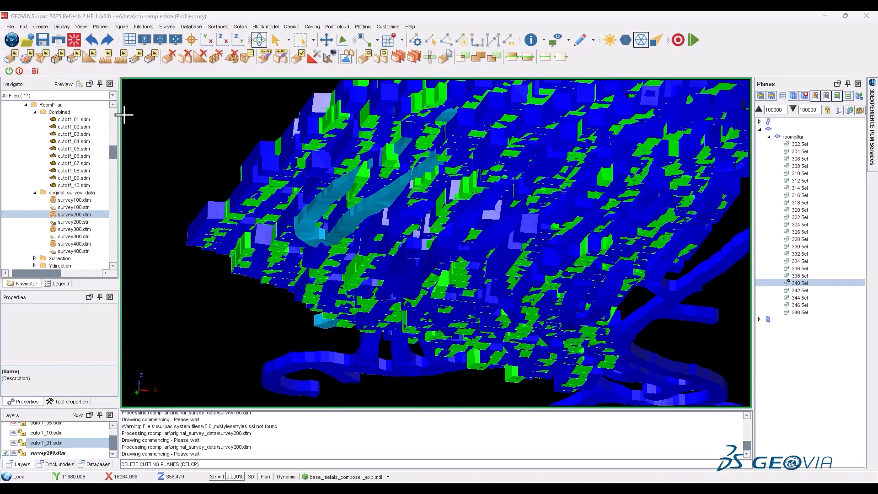
Clear the graphics and load the hg900_thin.sdm solid from the HighGradeLens folder
left_click(74, 41)
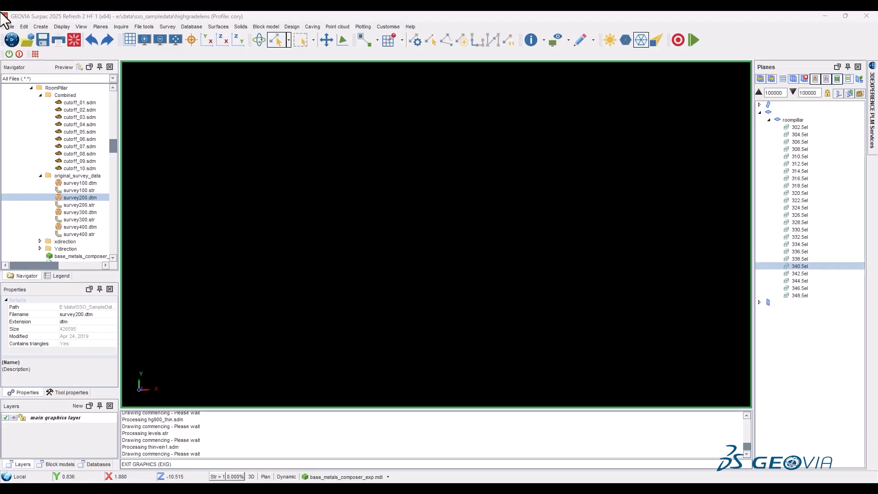
scroll(69, 138, "up", 5)
scroll(66, 137, "up", 2)
mouse_move(71, 117)
left_mouse_down()
mouse_move(108, 128)
mouse_move(319, 146)
mouse_move(372, 165)
mouse_move(415, 147)
mouse_move(435, 125)
mouse_move(362, 131)
mouse_move(468, 130)
mouse_move(417, 133)
mouse_move(433, 127)
mouse_move(313, 192)
mouse_move(348, 191)
mouse_move(288, 187)
mouse_move(352, 194)
left_mouse_up()
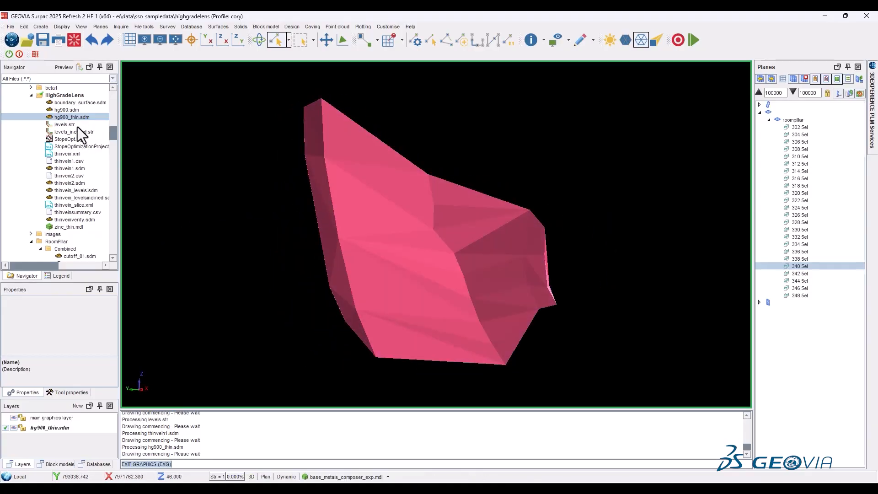
Overlay the levels.str strings on the thin lens solid and inspect how the levels cross it
left_click_drag(64, 125, 264, 168)
middle_click_drag(416, 209, 284, 180)
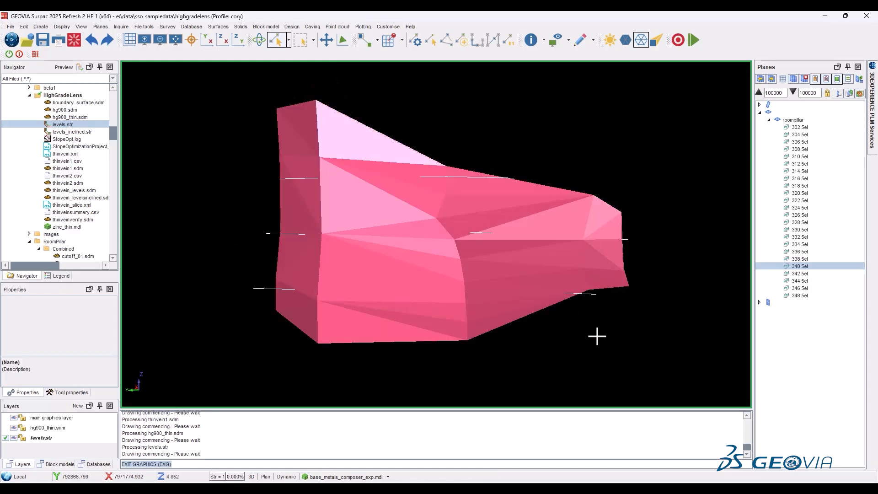
middle_click_drag(425, 251, 389, 252)
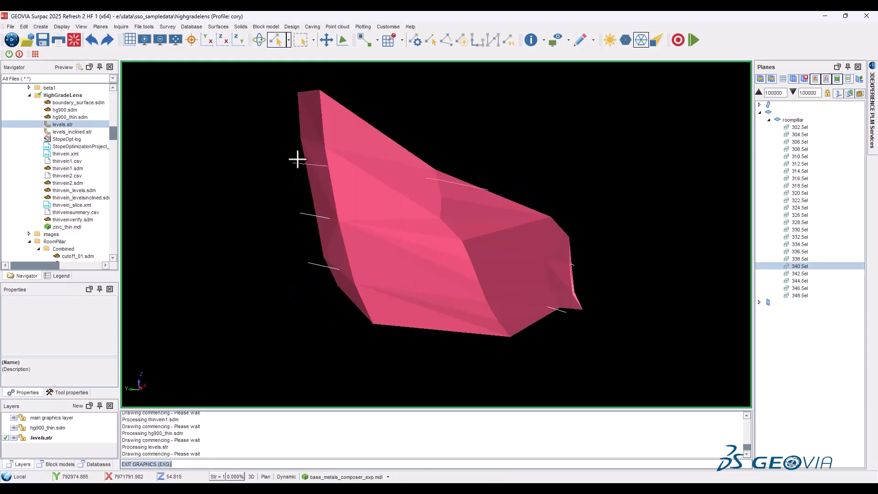
middle_click_drag(479, 245, 473, 276)
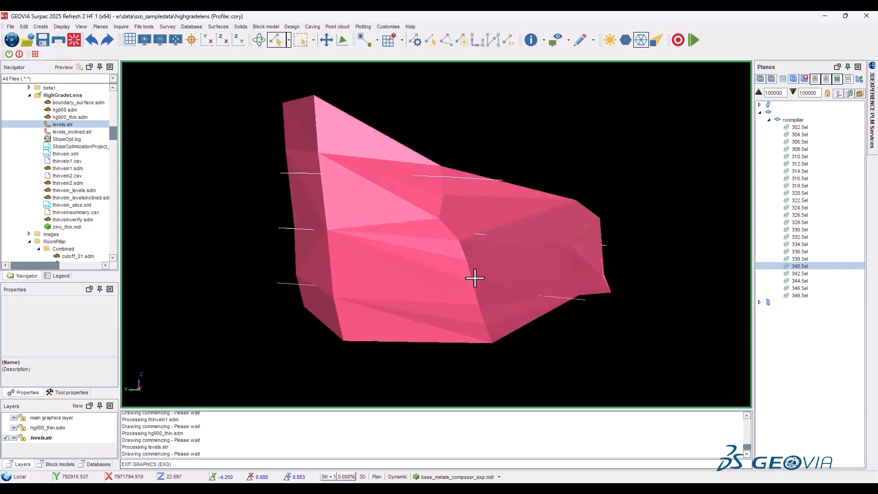
Add the levels_inclined.str strings and compare the inclined levels with the flat ones around the solid
left_click_drag(66, 131, 345, 220)
middle_click_drag(484, 181, 433, 180)
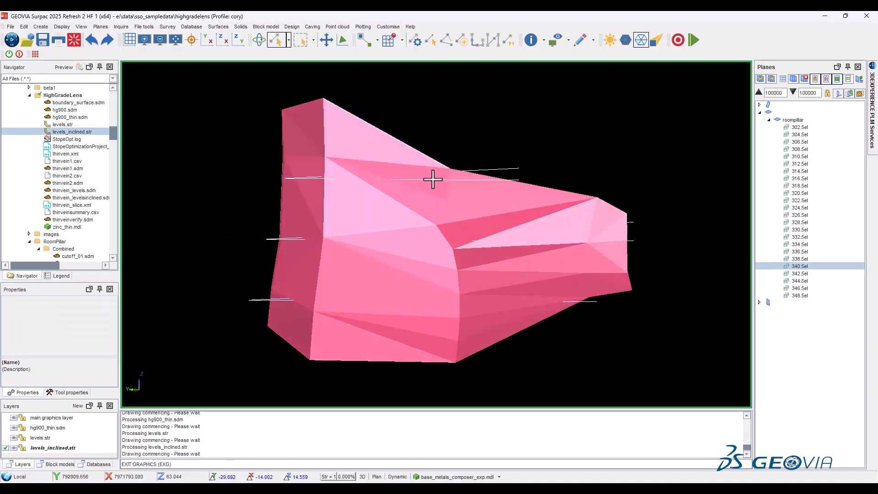
middle_click_drag(541, 285, 361, 292)
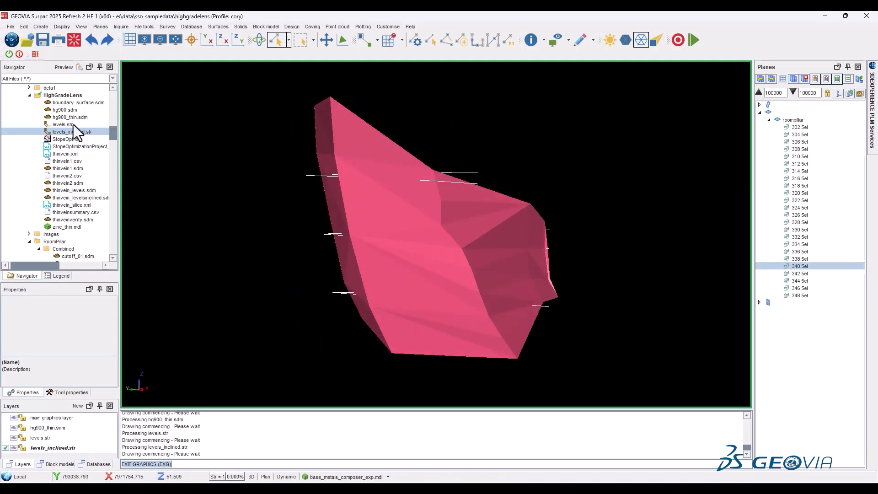
middle_click_drag(173, 92, 290, 146)
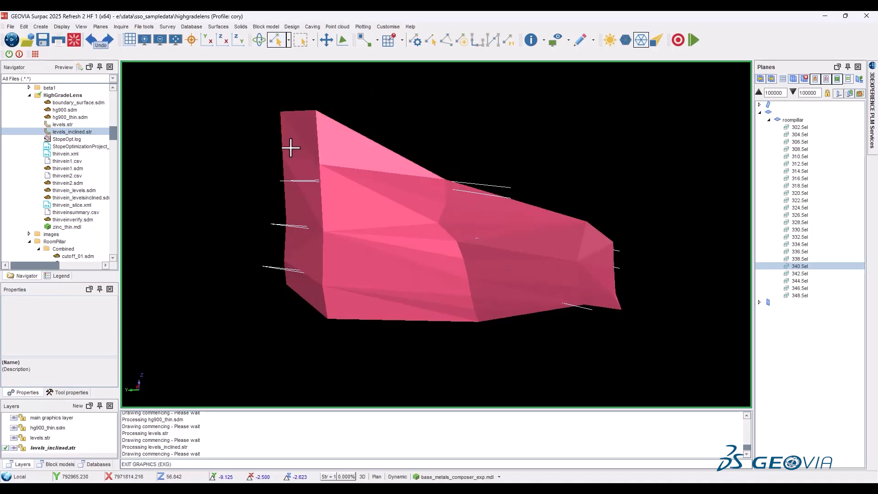
Hide the levels_inclined.str and levels.str layers and inspect the lens solid from both sides
left_click(14, 447)
left_click(14, 437)
left_click_drag(360, 134, 376, 175)
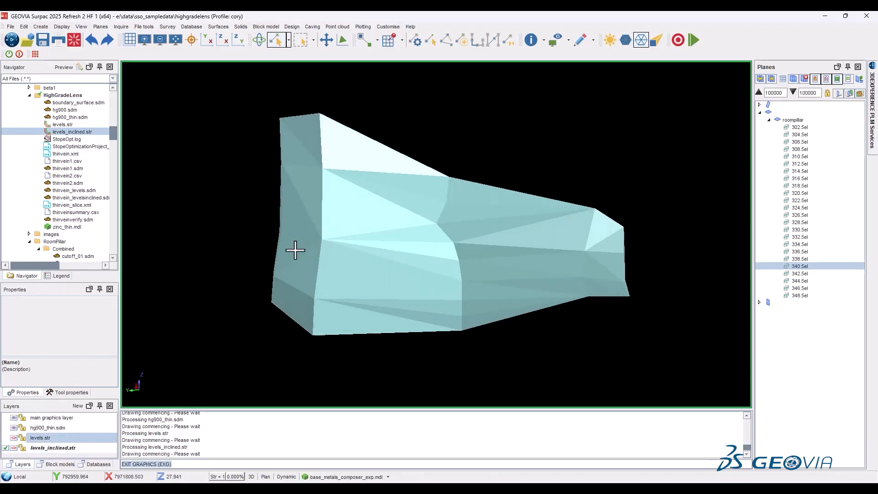
middle_click_drag(419, 170, 333, 113)
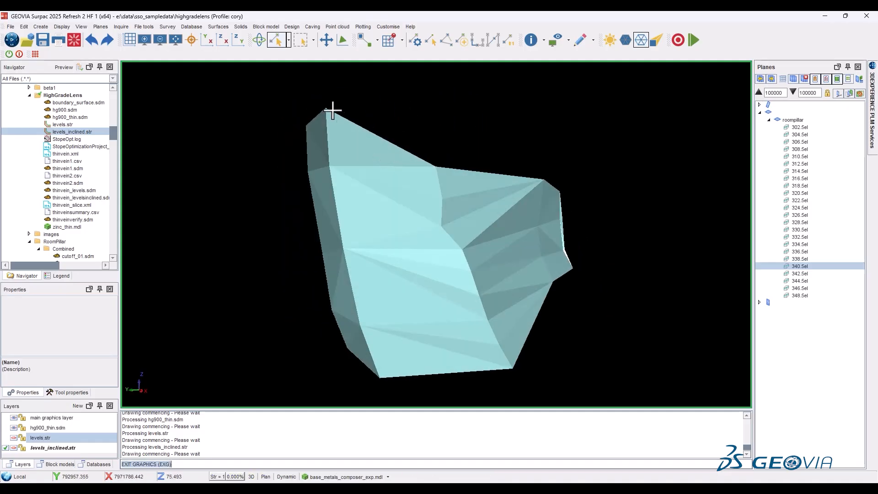
middle_click_drag(426, 171, 467, 133)
middle_click_drag(480, 182, 352, 196)
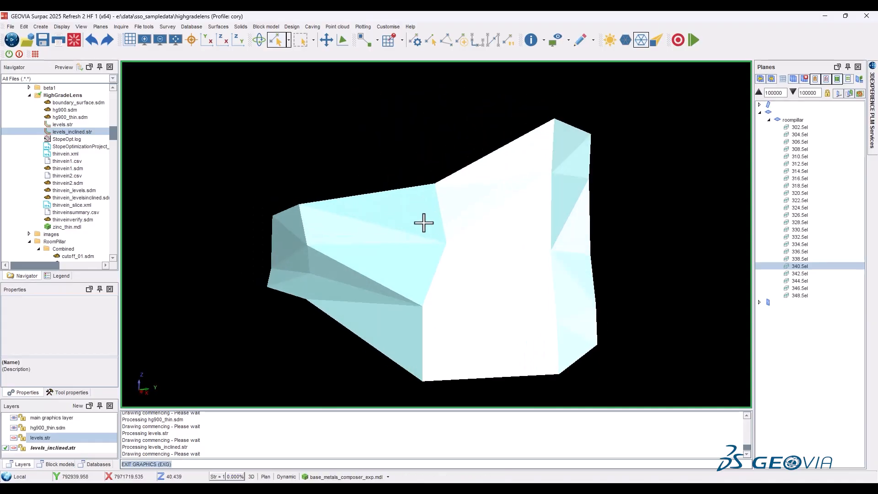
middle_click_drag(433, 223, 420, 212)
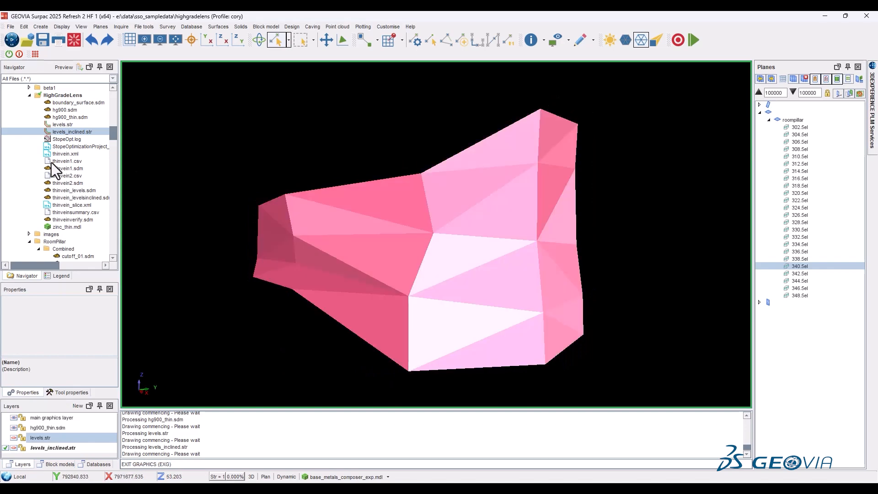
Open thinvein.xml in the stope shape optimizer and review its framework, slice definition and stope geometry settings against the lens
left_click_drag(66, 154, 440, 152)
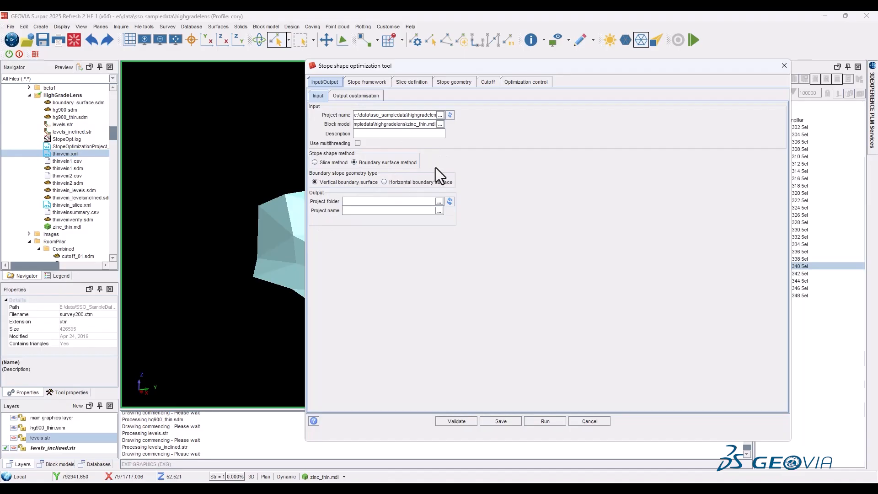
left_click(382, 82)
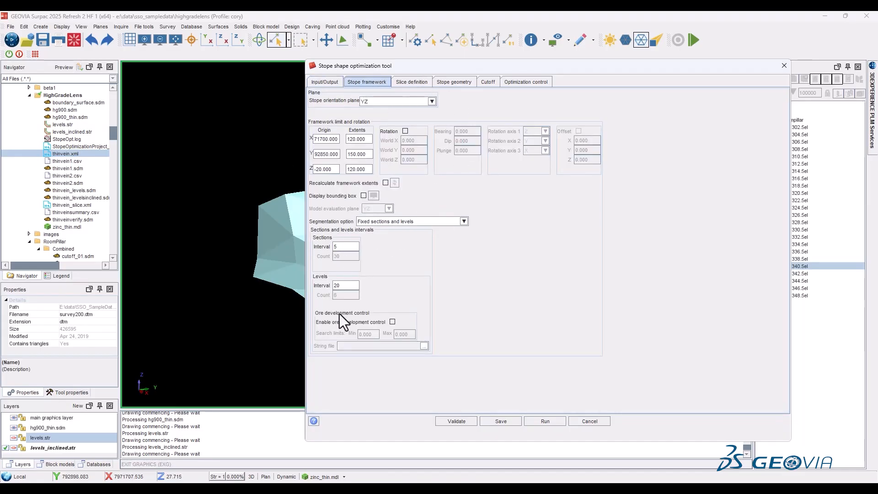
middle_click_drag(278, 242, 229, 242)
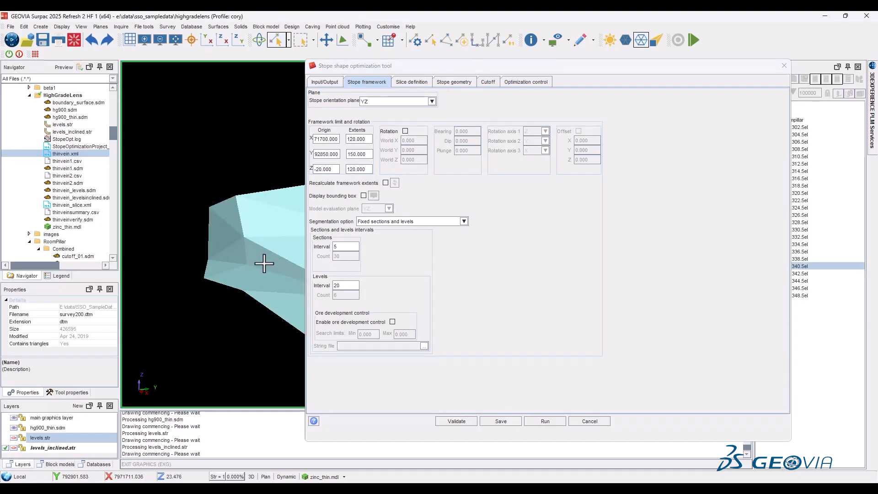
left_click(411, 82)
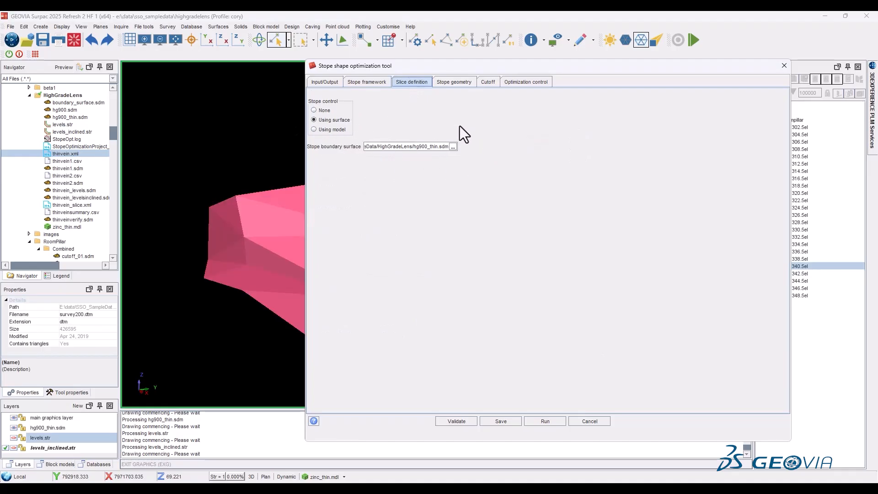
mouse_move(217, 274)
left_mouse_down()
mouse_move(286, 279)
mouse_move(219, 239)
mouse_move(238, 243)
mouse_move(204, 267)
left_mouse_up()
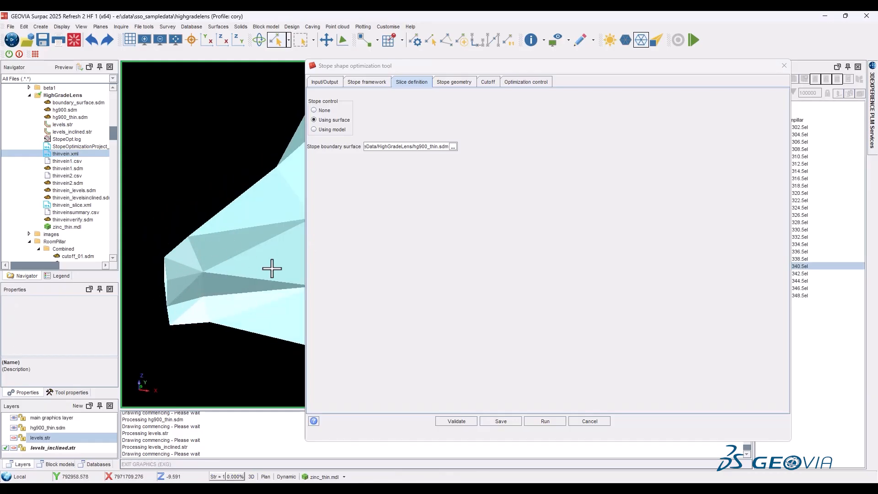
left_click(453, 82)
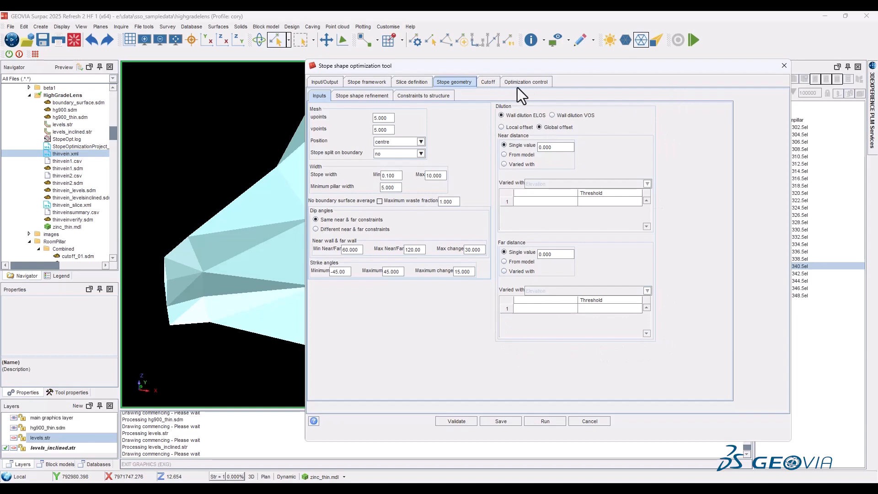
mouse_move(270, 201)
left_mouse_down()
mouse_move(217, 216)
mouse_move(143, 186)
mouse_move(235, 96)
left_mouse_up()
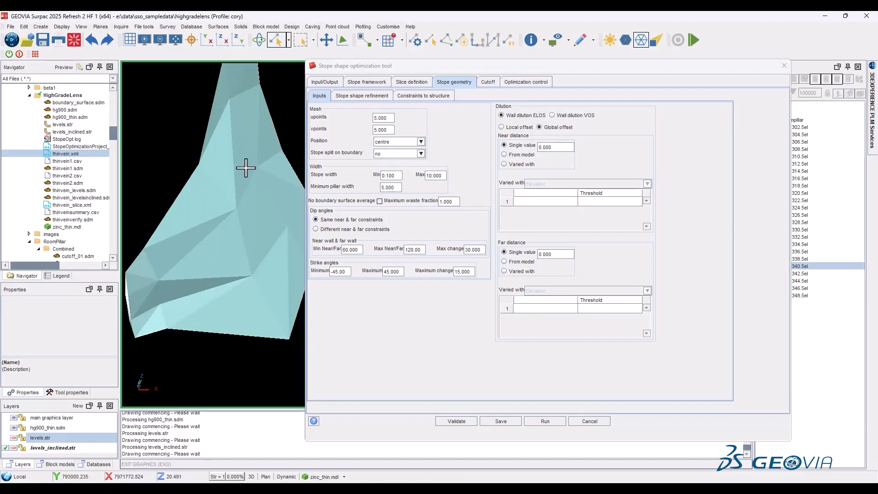
Set the near and far wall dilution distances to a single value of 2
left_click(560, 146)
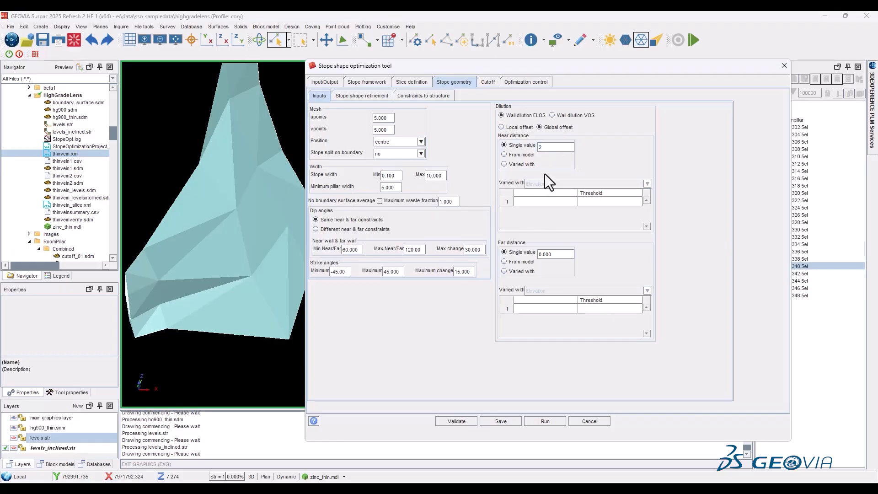
left_click(566, 253)
type("2")
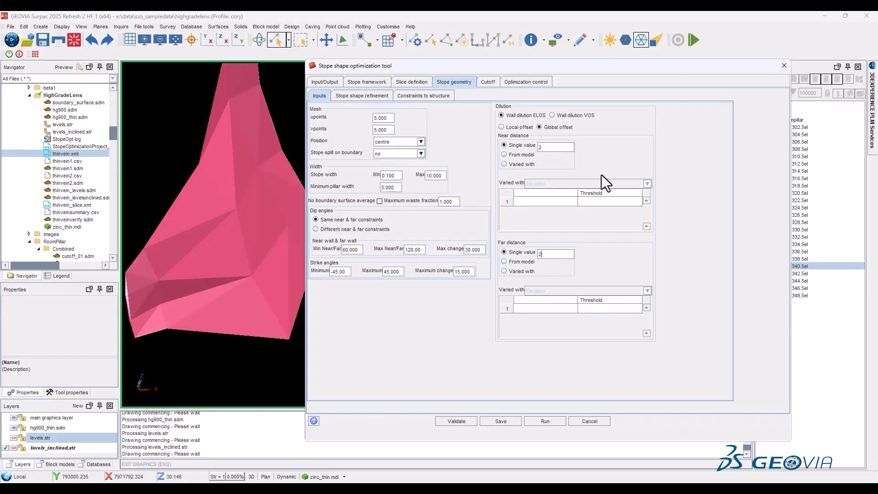
Set both the near and far wall dilution distances back to 0
left_click(556, 147)
type("0")
left_click(553, 254)
type("0")
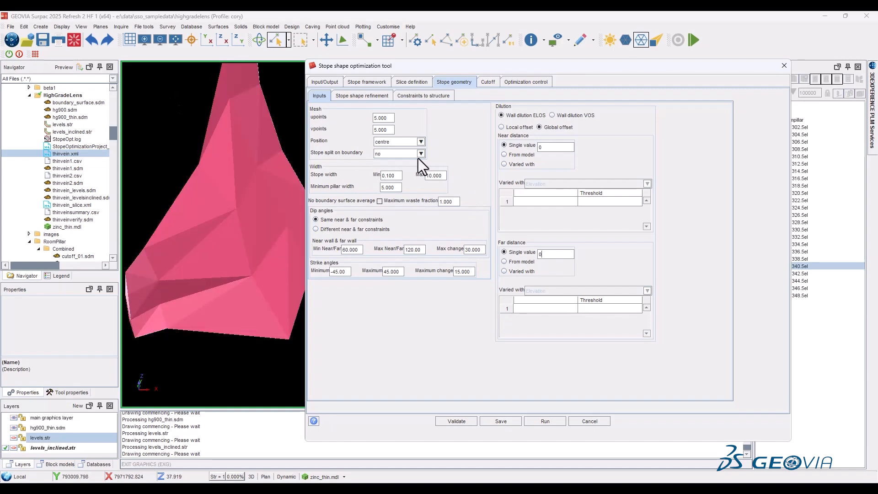
Review the slice definition, stope shape refinement and stope shape method settings, and cancel the optimizer without running it
left_click(411, 82)
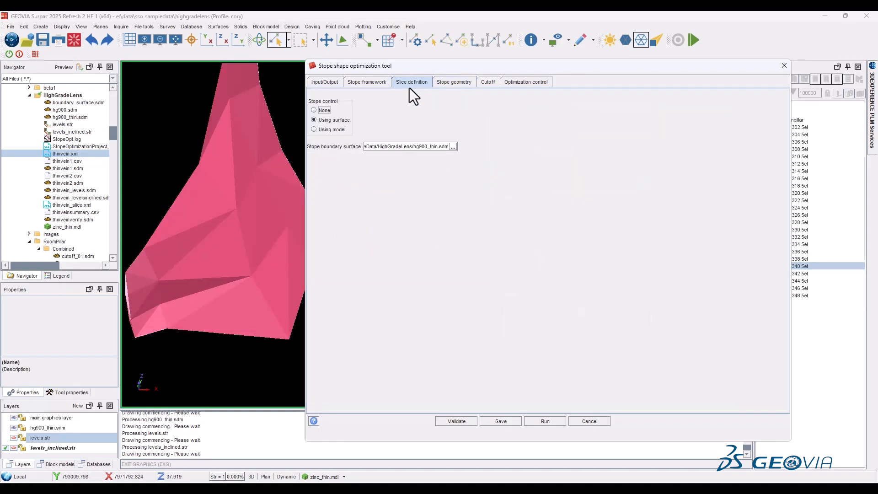
left_click(465, 83)
left_click(367, 96)
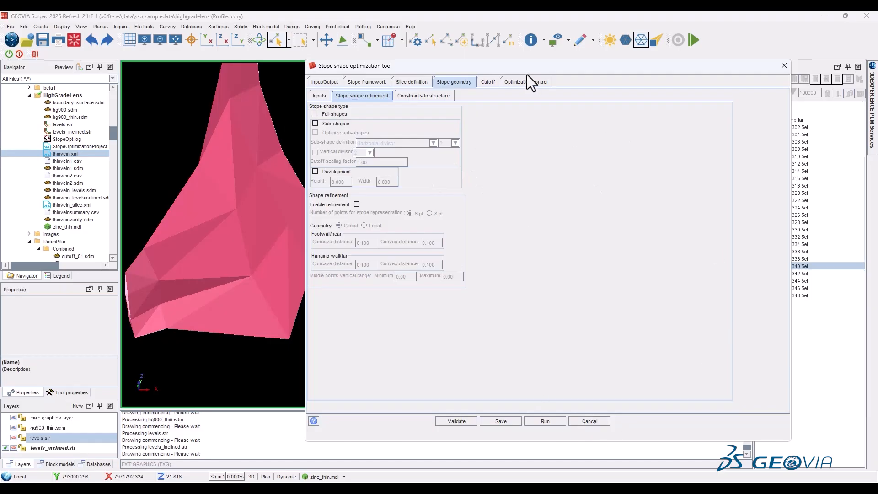
left_click(330, 84)
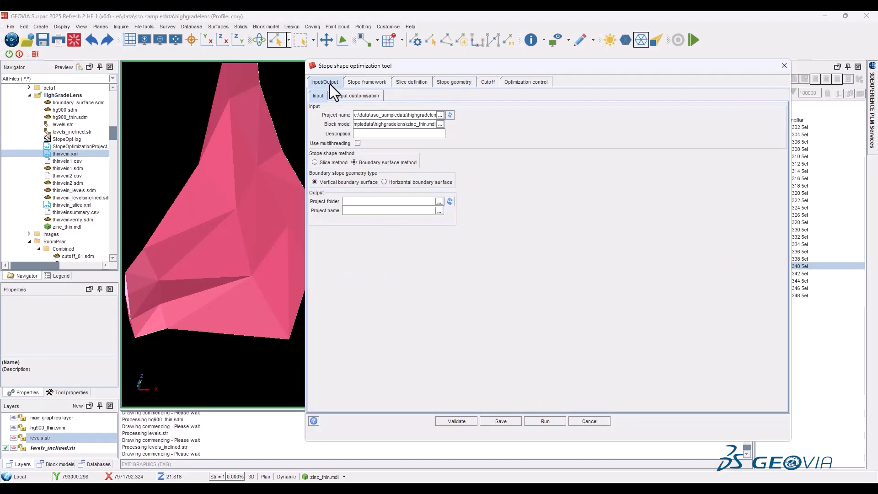
left_click(590, 420)
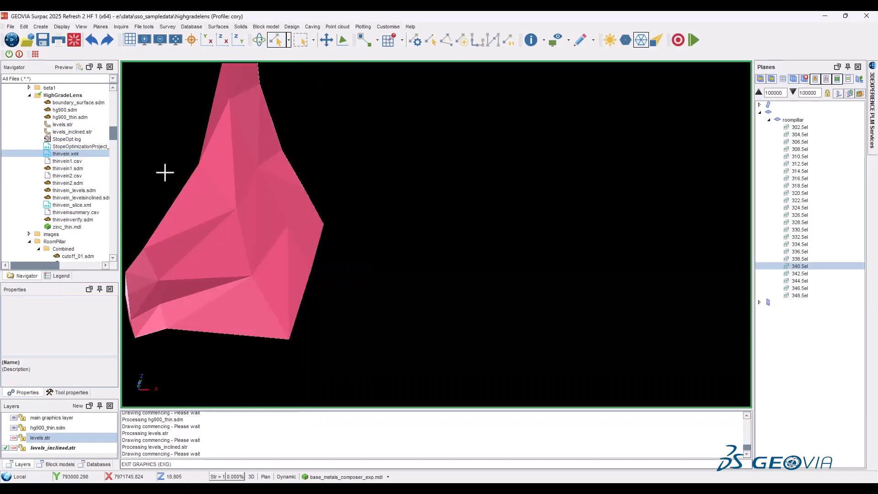
Load the thinvein1.sdm stopes over the lens solid and inspect them up close
left_click(71, 167)
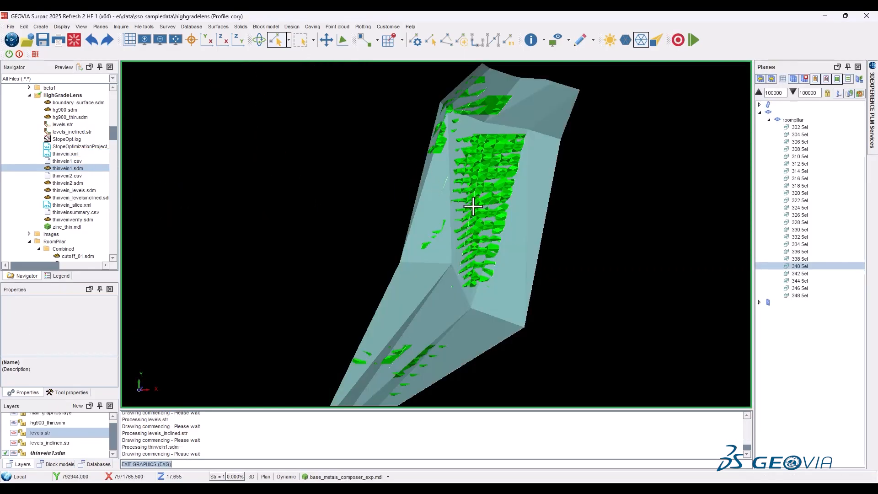
left_click_drag(472, 206, 563, 306)
scroll(563, 306, "up", 4)
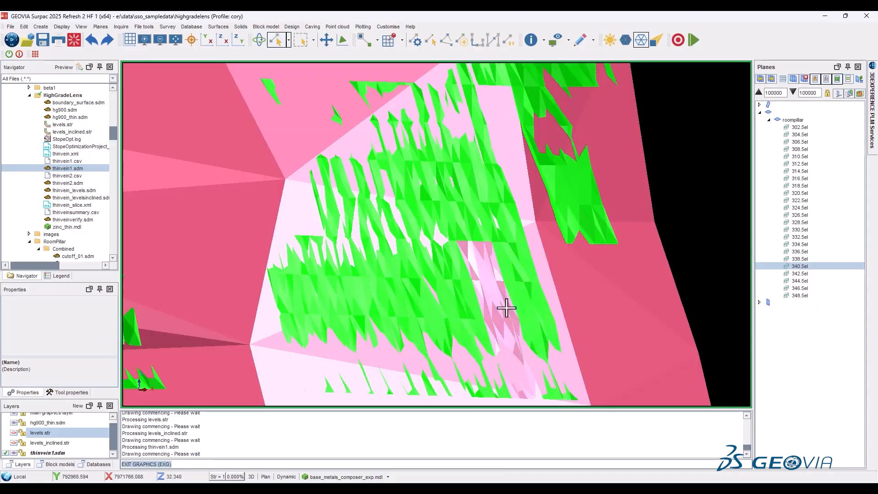
Inspect the thinvein1.sdm stopes against the lens solid, then hide the hg900_thin.sdm layer to examine the stopes alone
left_click_drag(505, 308, 480, 312)
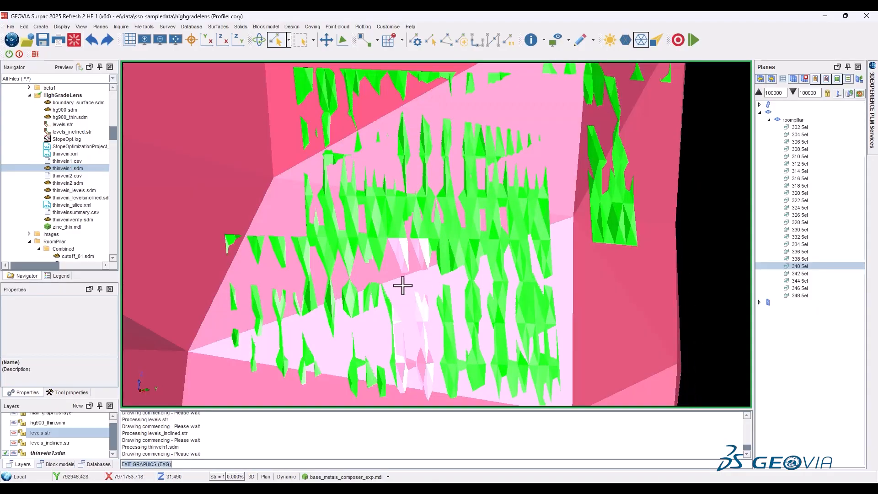
left_click_drag(337, 290, 307, 89)
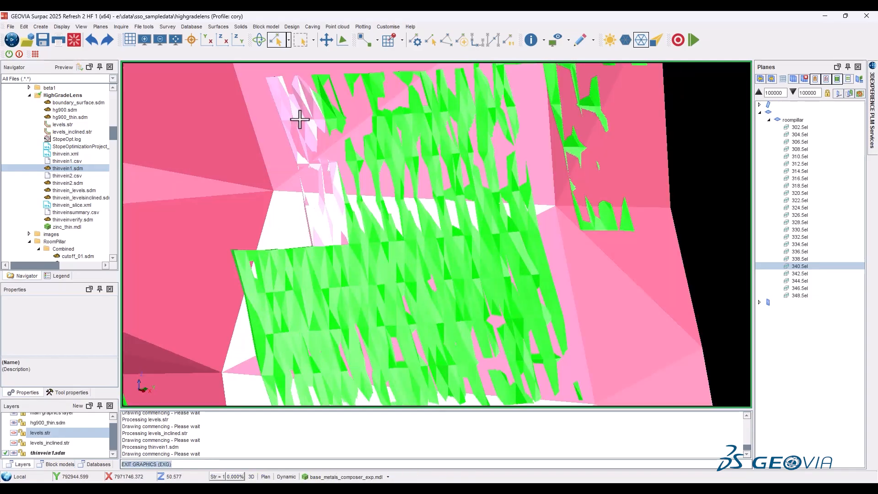
left_click_drag(402, 239, 435, 208)
scroll(461, 226, "down", 5)
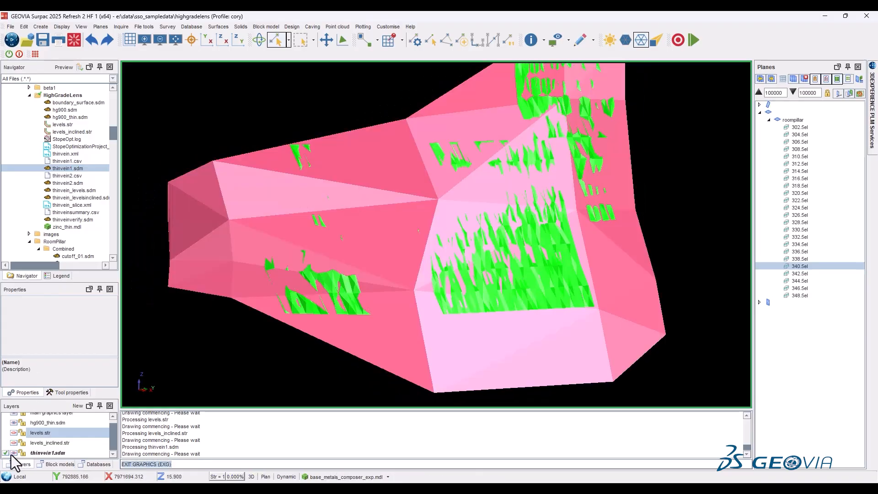
left_click(14, 422)
left_click_drag(343, 305, 428, 228)
left_click(454, 194)
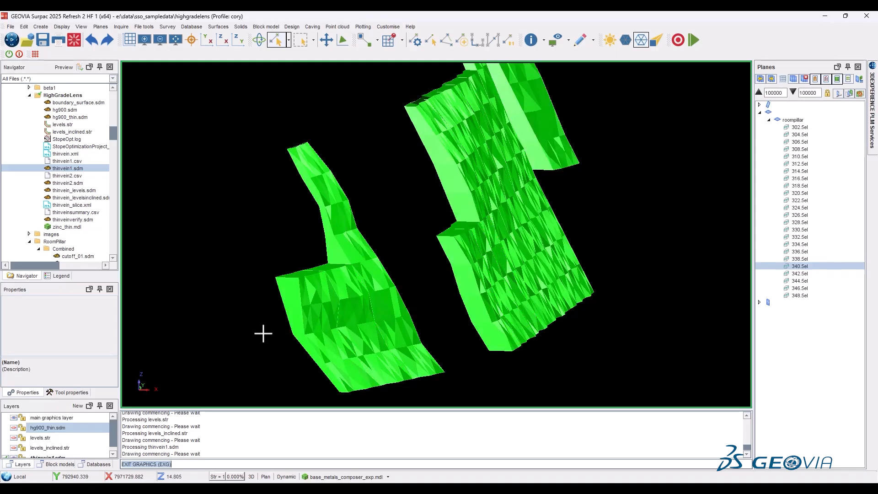
middle_click_drag(317, 344, 159, 242)
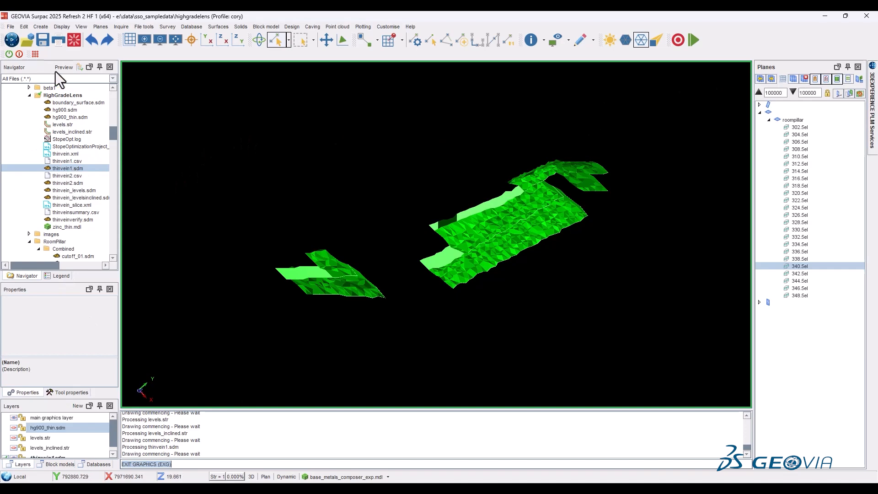
Clear the graphics, load thinvein_slice.xml in the optimizer, and review its stope framework with the Fixed sections and gradient strings levels option
left_click(80, 40)
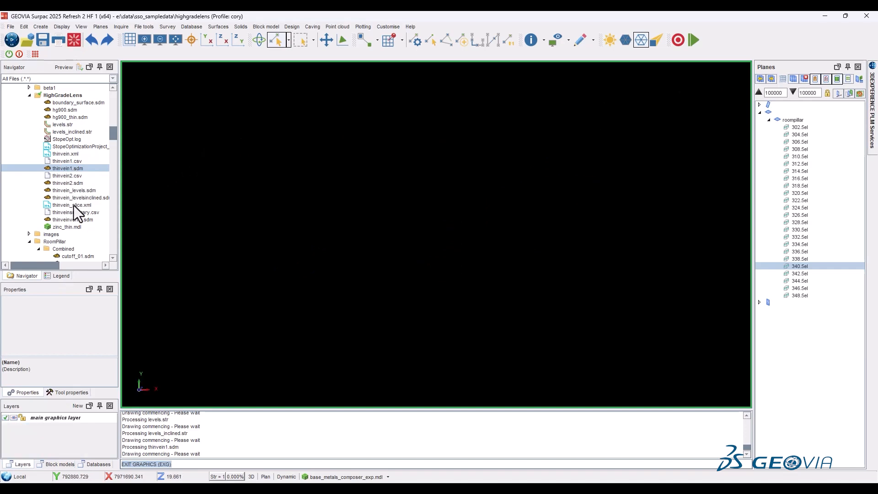
left_click_drag(73, 205, 397, 224)
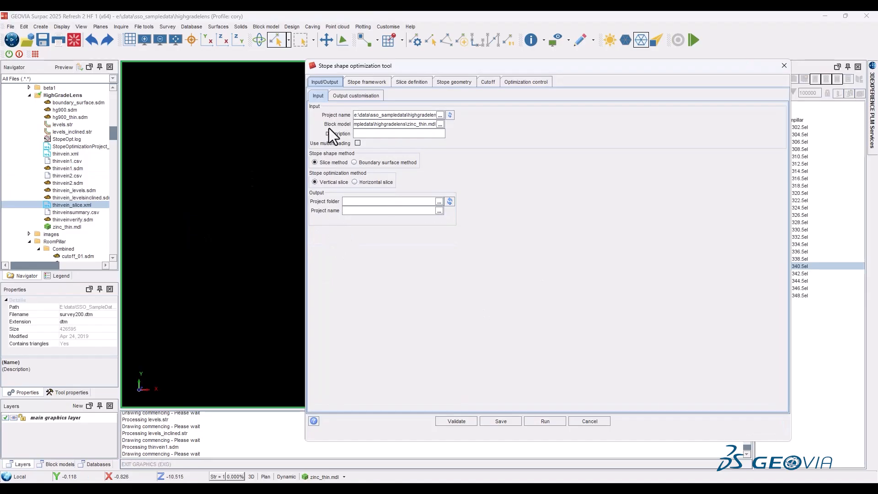
left_click(367, 83)
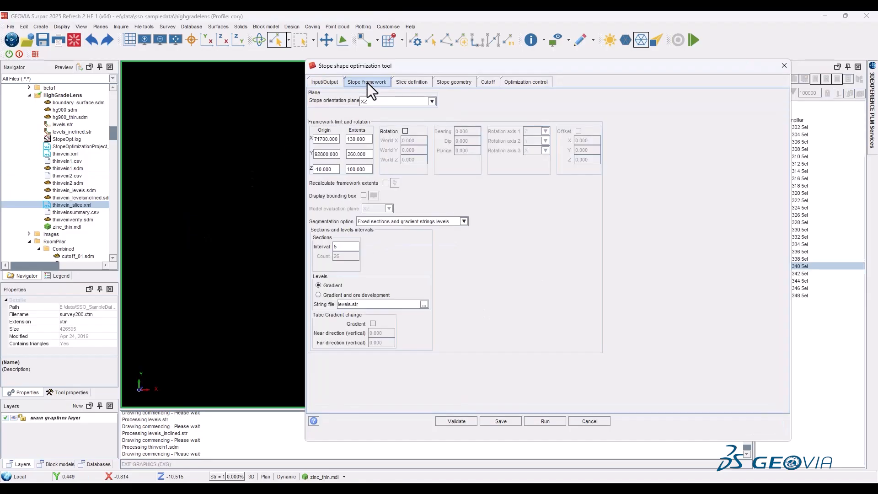
left_click(464, 221)
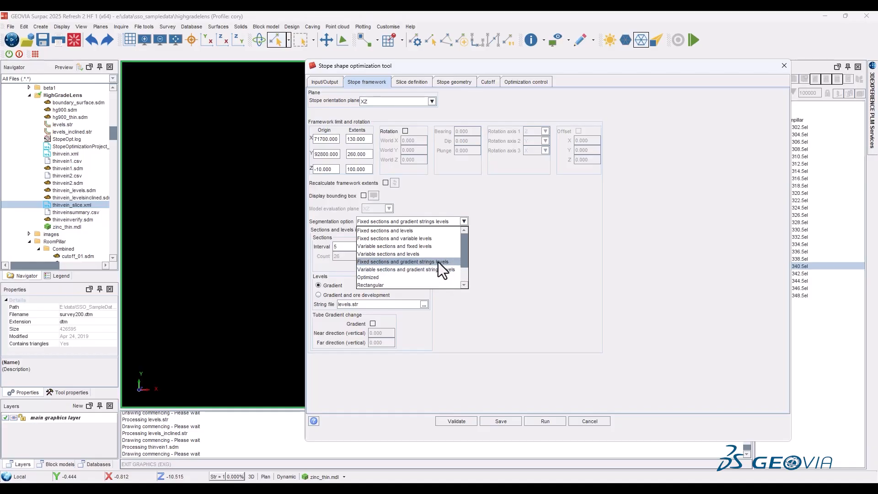
left_click(438, 262)
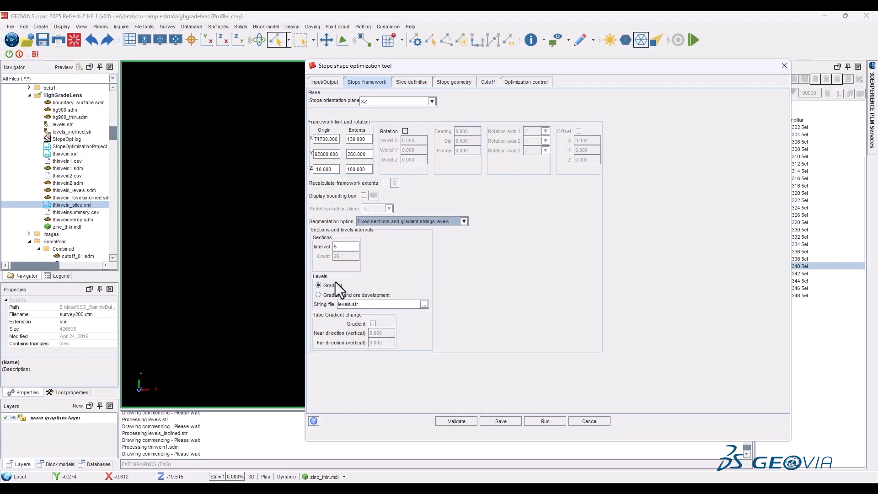
Review the slice definition control surface, stope geometry inputs and narrow ore alignment settings, and cancel the optimizer without running it
left_click(425, 83)
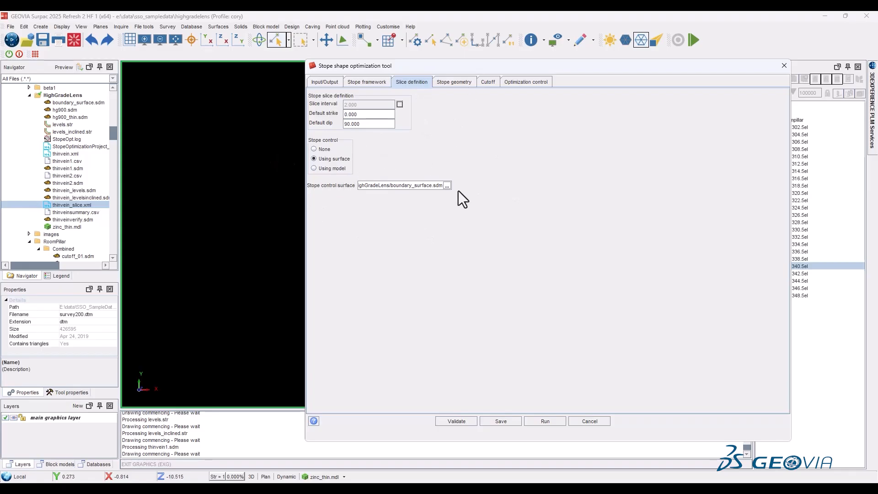
left_click(454, 83)
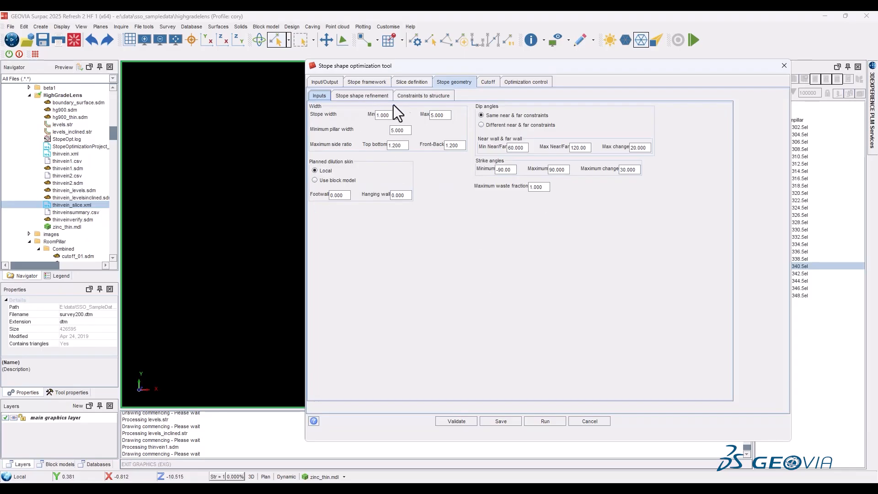
left_click(416, 96)
left_click(385, 97)
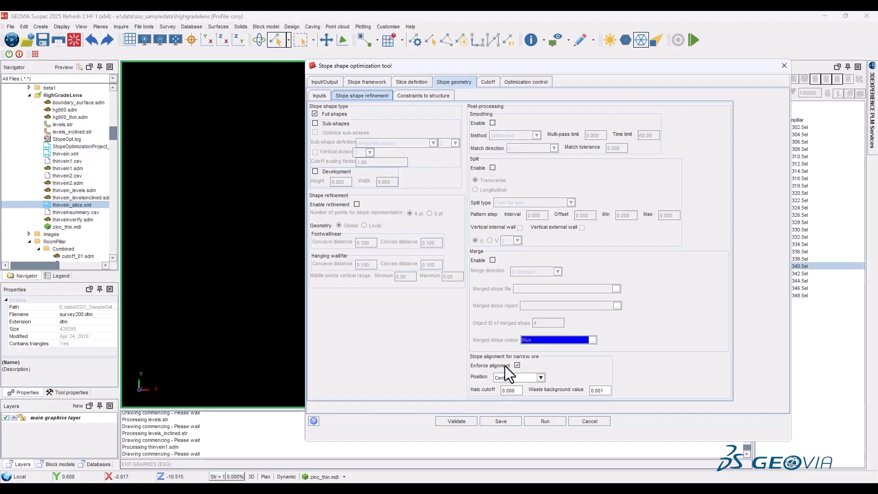
left_click(602, 420)
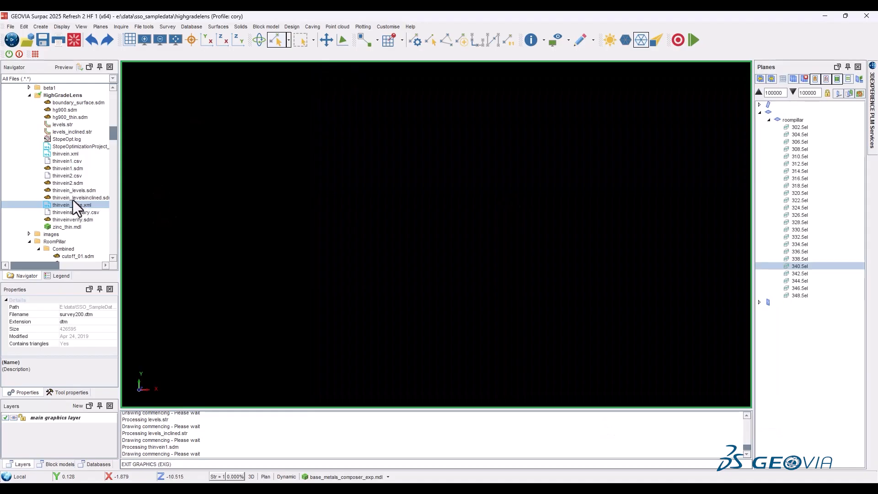
Load the thinvein_levels.sdm stopes and inspect them from several angles
mouse_move(72, 189)
left_mouse_down()
mouse_move(217, 208)
mouse_move(187, 190)
left_mouse_up()
mouse_move(265, 215)
left_mouse_down()
mouse_move(333, 201)
mouse_move(343, 178)
left_mouse_up()
mouse_move(319, 191)
left_mouse_down()
mouse_move(314, 196)
mouse_move(346, 196)
mouse_move(326, 196)
left_mouse_up()
left_click(418, 195)
scroll(412, 187, "up", 2)
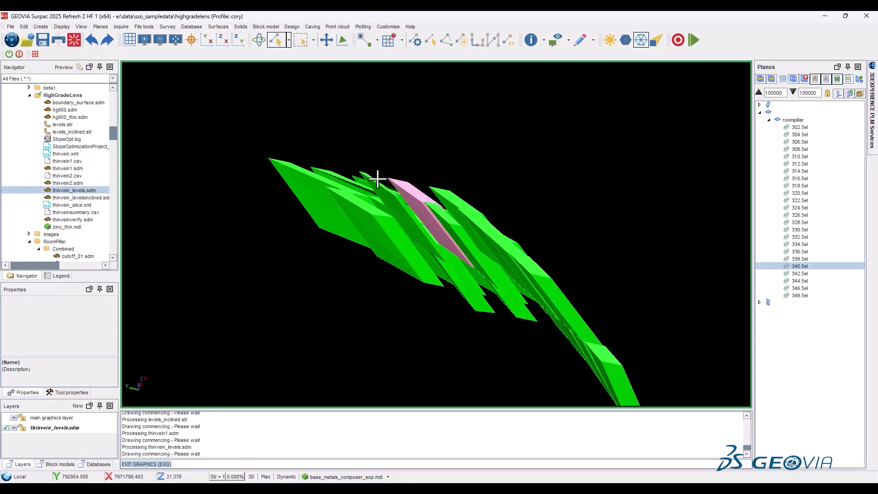
middle_click_drag(398, 227, 196, 162)
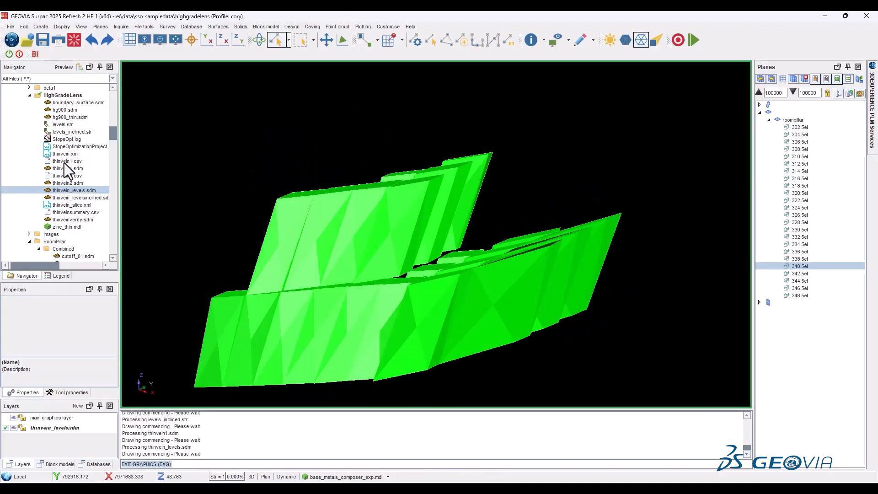
Overlay the levels.str strings on the stopes and examine how the stope floors and roofs follow them
left_click_drag(64, 124, 397, 158)
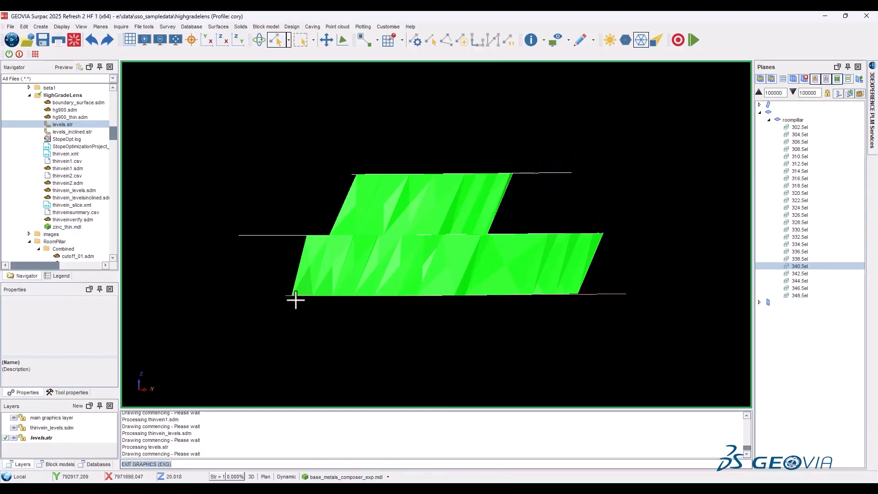
scroll(566, 321, "up", 3)
scroll(509, 287, "down", 3)
left_click_drag(509, 286, 421, 321)
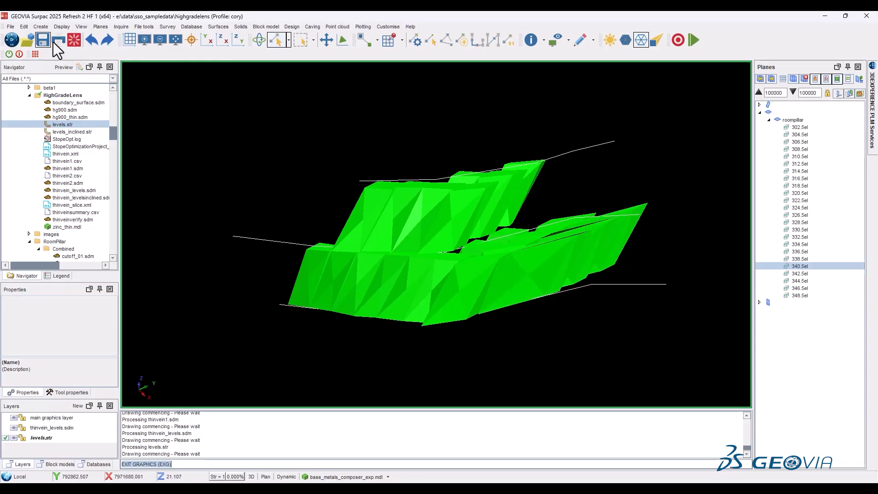
Clear the graphics, load thinvein_levelsinclined.sdm with levels_inclined.str, and compare the inclined stopes with their level strings from both sides
left_click(73, 40)
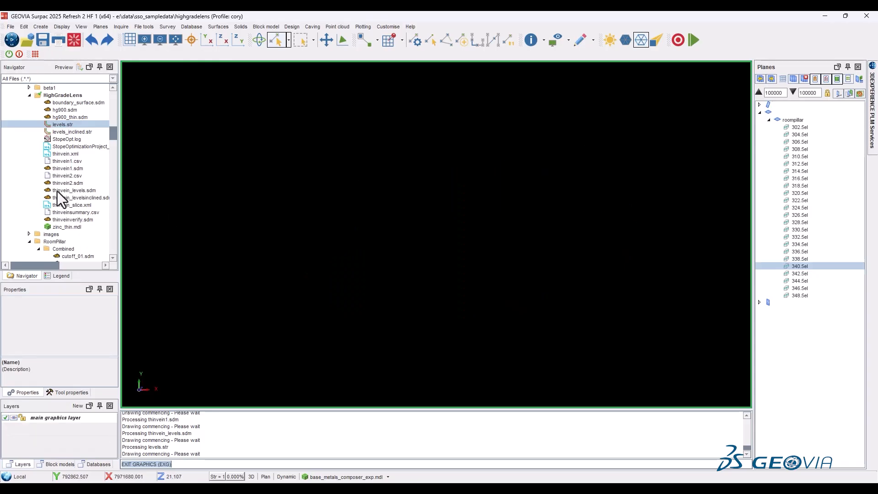
left_click_drag(80, 197, 328, 194)
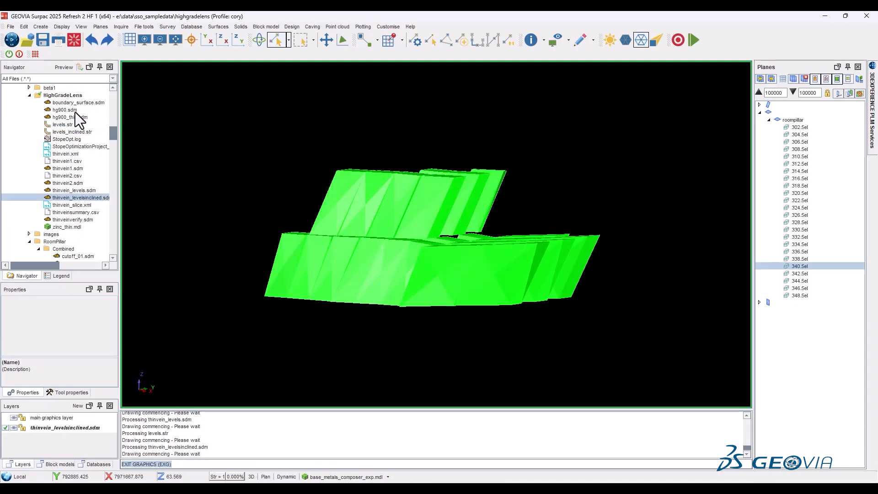
left_click_drag(73, 132, 359, 171)
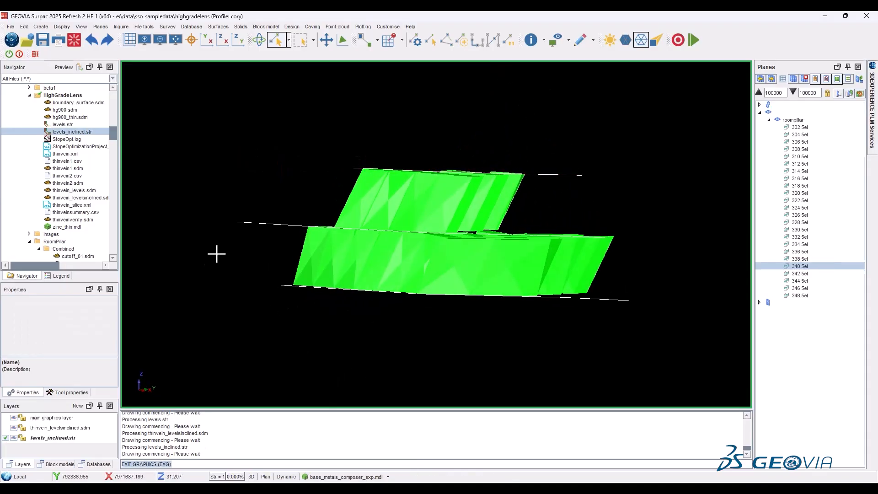
left_click_drag(251, 306, 411, 310)
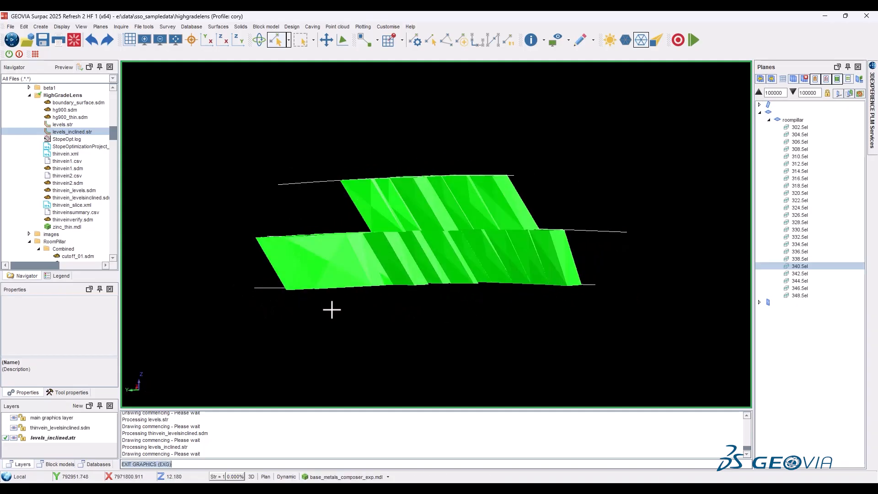
left_click_drag(503, 247, 383, 245)
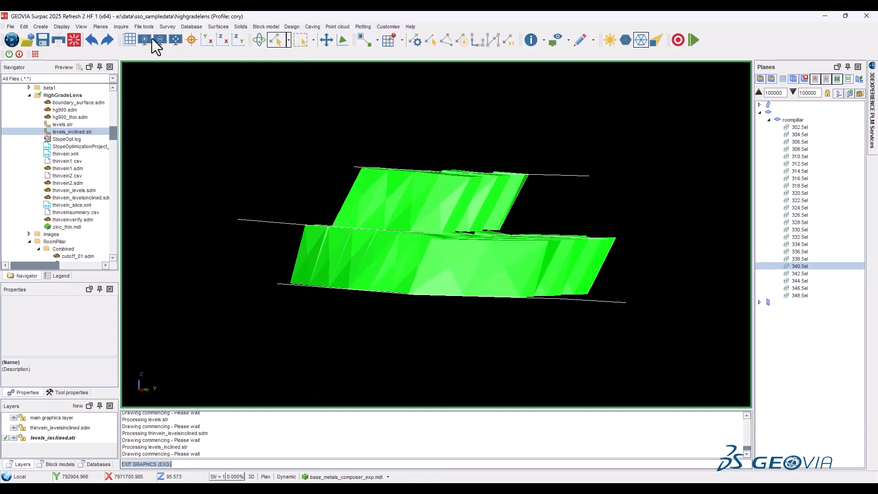
Clear the graphics, load the zinc_thin.mdl block model, and draw it as a point cloud with marker size 1
left_click(73, 42)
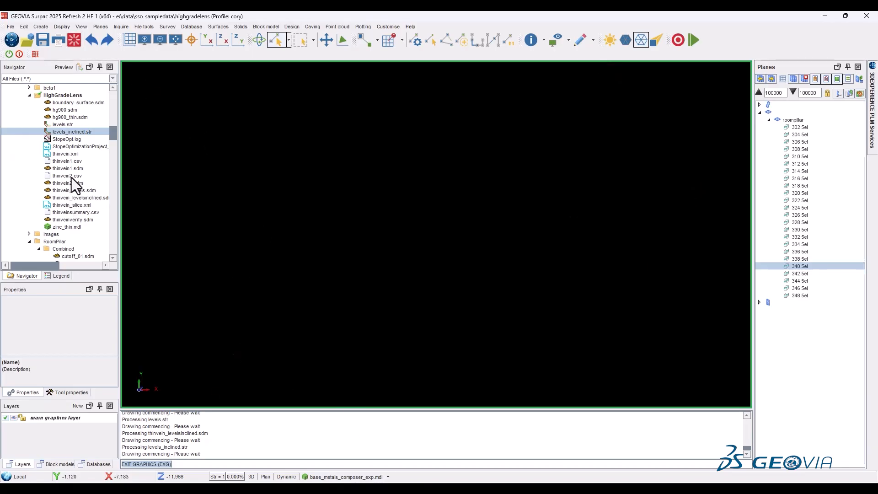
left_click_drag(73, 230, 368, 237)
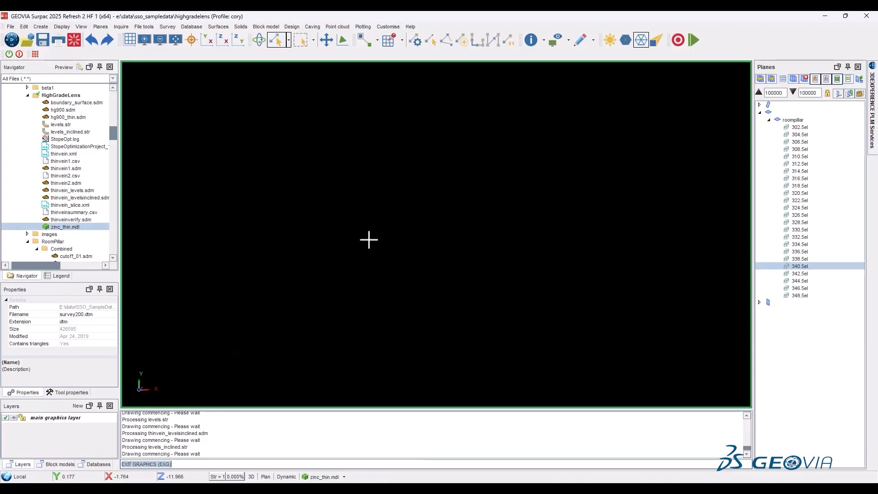
left_click(332, 476)
left_click(324, 392)
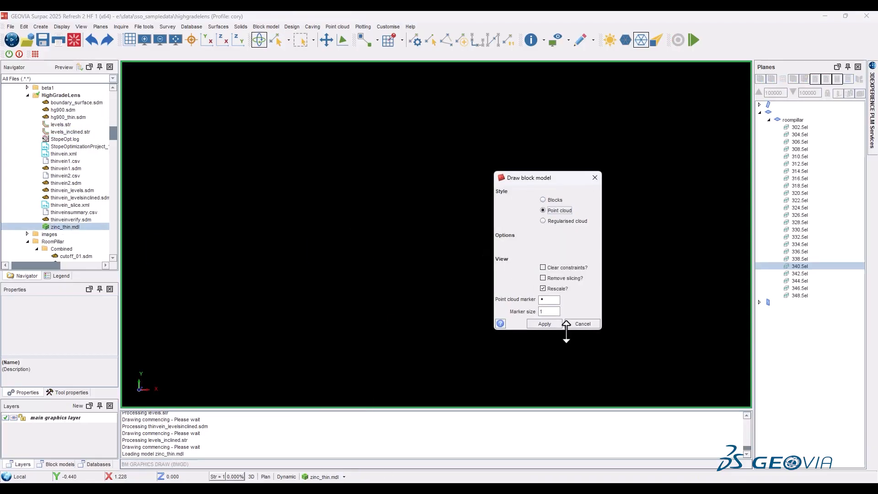
left_click(544, 324)
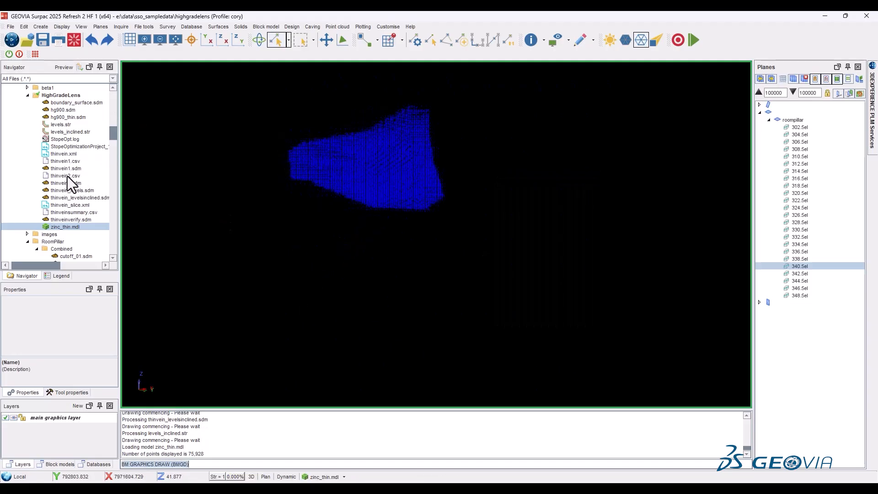
Load thinvein.xml in the optimizer, display the stope framework's bounding box around the block model, and recalculate the framework extents
left_click_drag(65, 154, 450, 157)
left_click(368, 83)
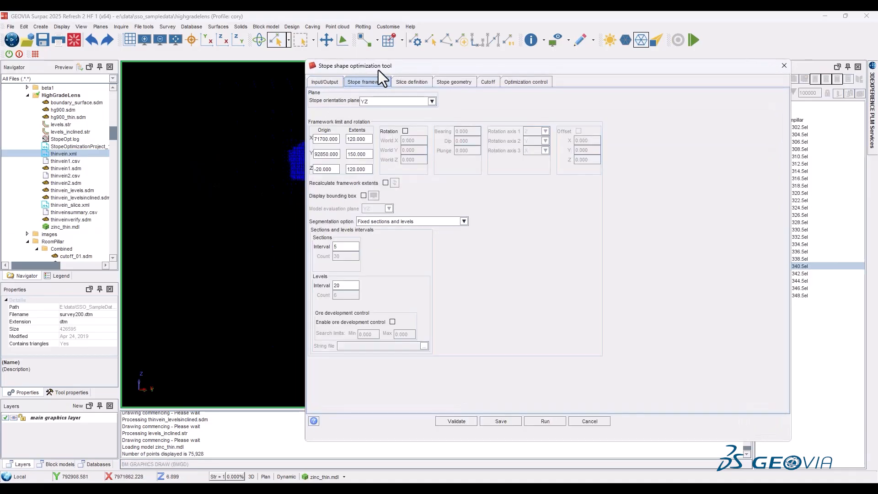
left_click_drag(377, 69, 516, 70)
left_click_drag(323, 186, 384, 238)
left_click(525, 182)
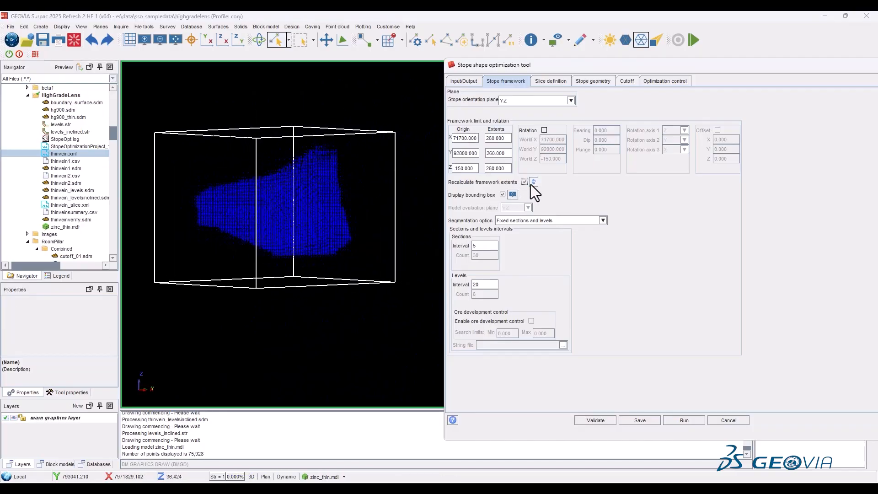
left_click_drag(333, 287, 353, 281)
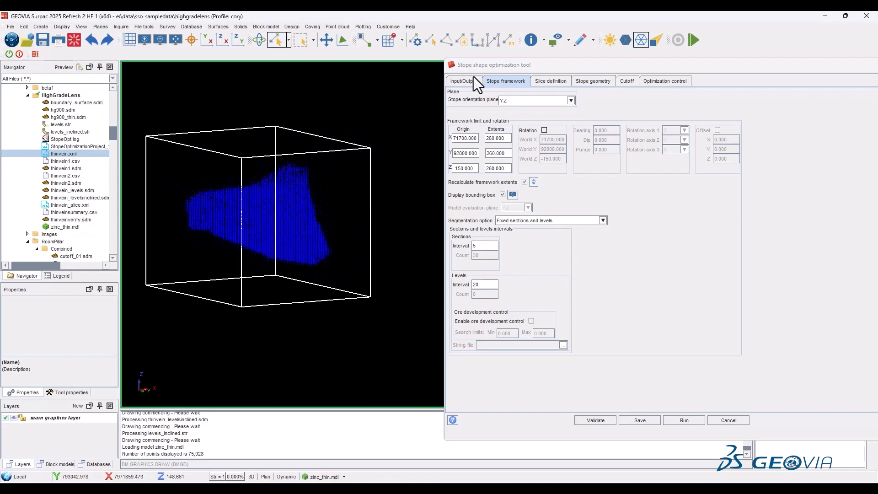
Reselect zinc_thin.mdl as the optimizer's input block model and inspect the bounding box around the point cloud from several angles
left_click(462, 81)
left_click(578, 124)
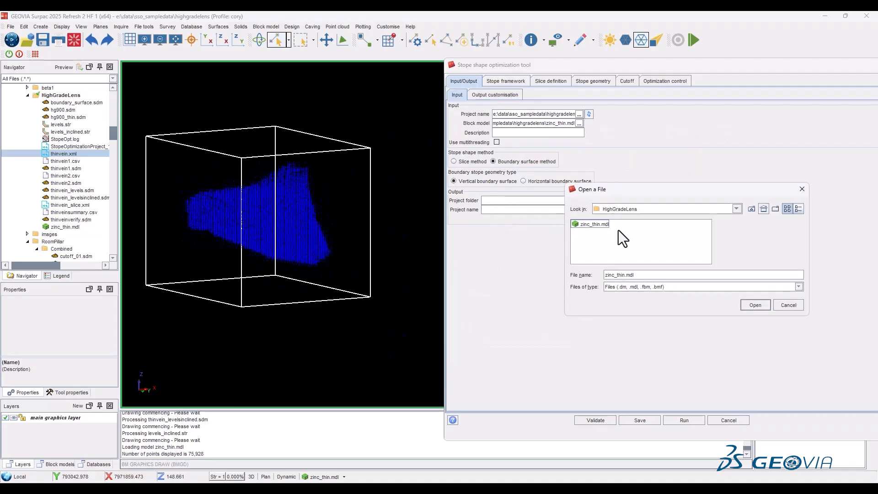
left_click(754, 305)
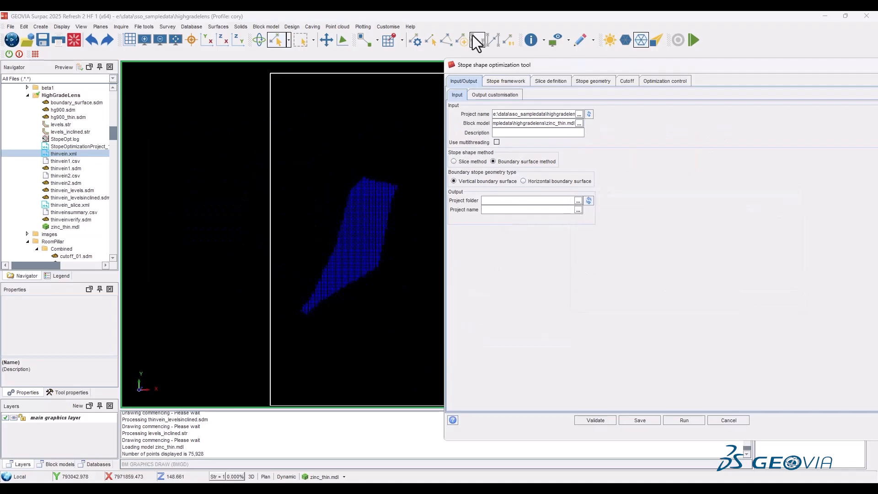
left_click_drag(358, 247, 328, 347)
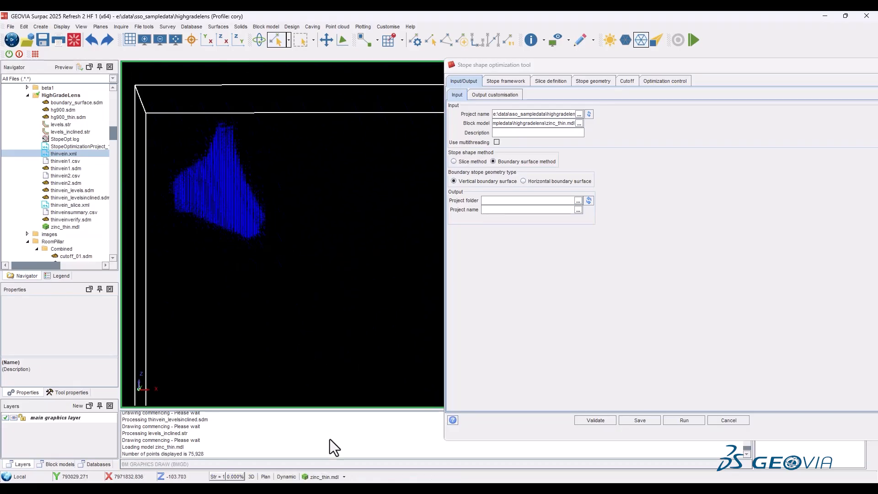
left_click_drag(338, 442, 320, 301)
left_click_drag(256, 190, 183, 247)
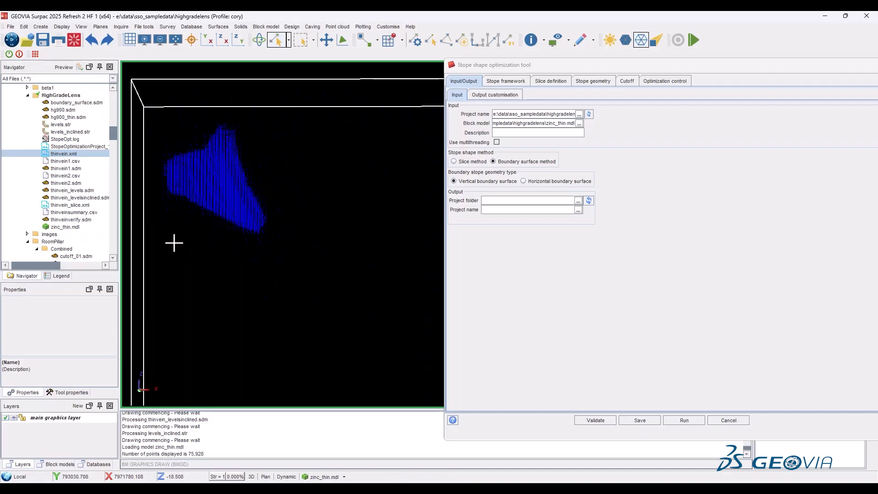
left_click_drag(309, 211, 416, 119)
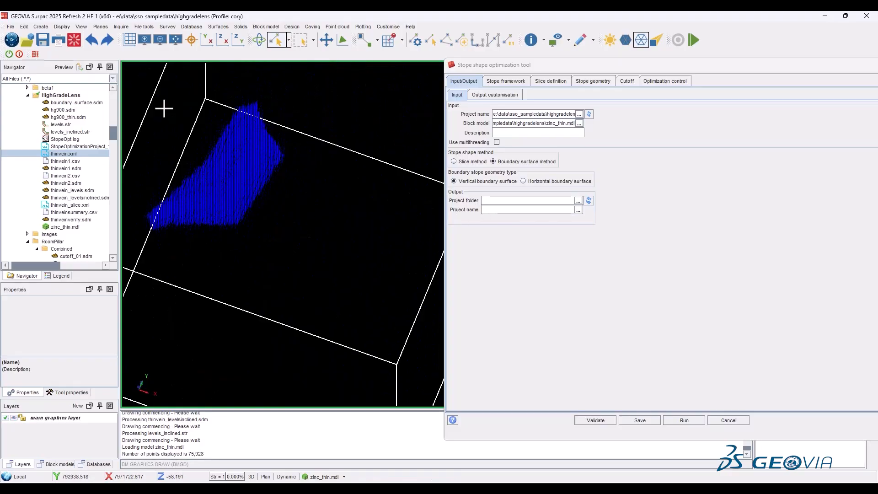
Review the optimizer's stope framework, stope shape refinement and structure constraint settings, then close the tool without running it
left_click(518, 81)
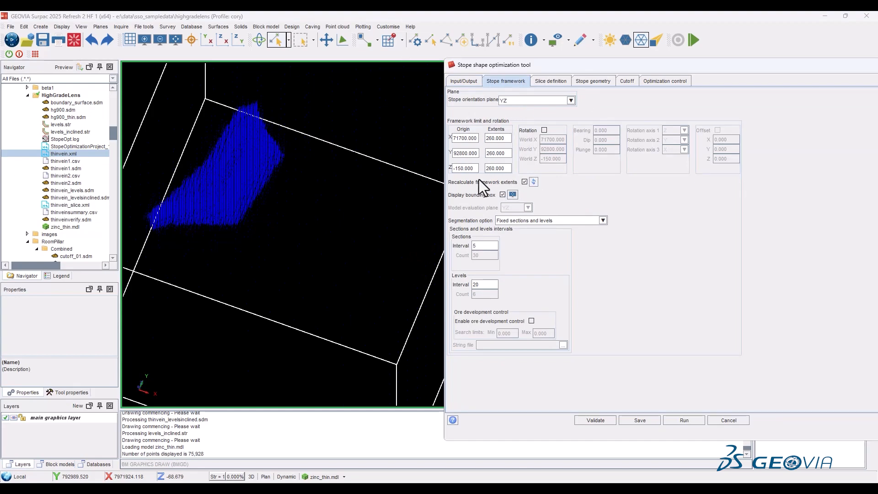
left_click(585, 81)
left_click(553, 95)
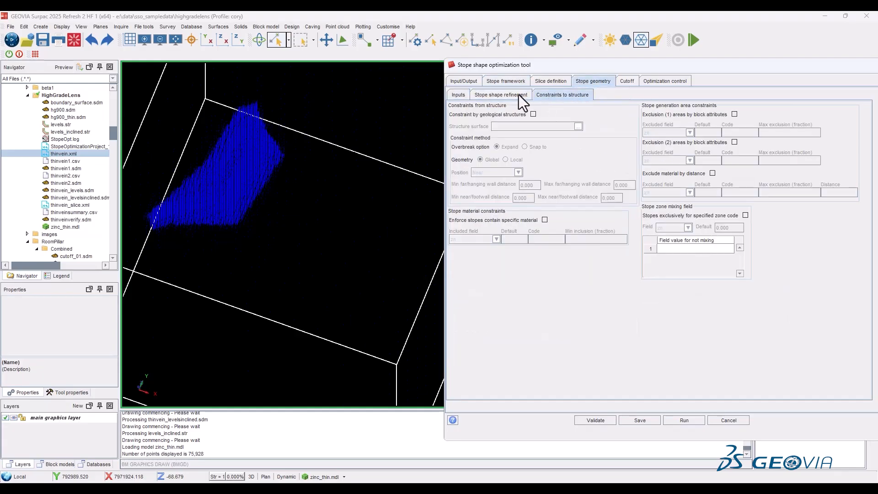
left_click(521, 96)
left_click(564, 93)
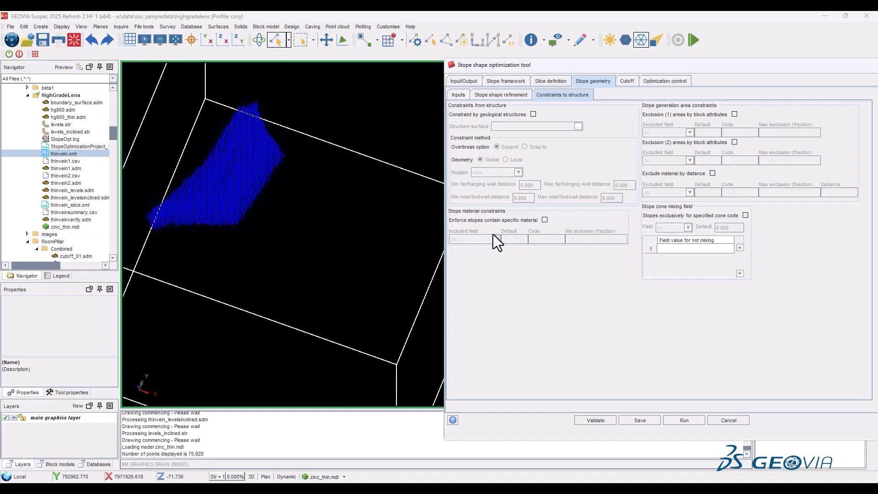
left_click(728, 419)
left_click(805, 78)
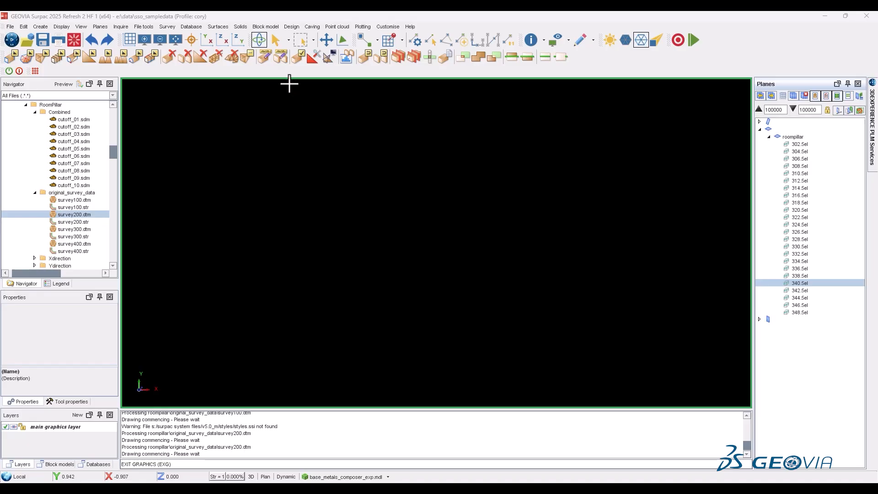
Start the Code solid from block model function and take the specific gravity from the density attribute
left_click(272, 27)
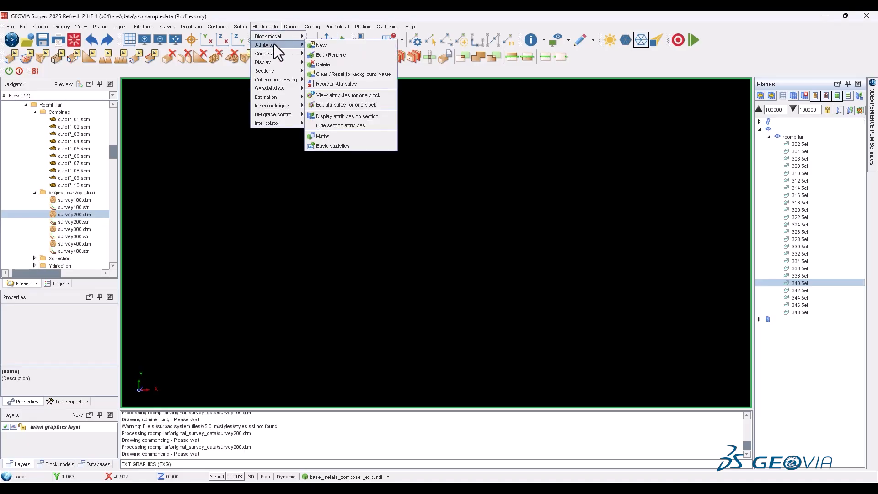
mouse_move(240, 26)
mouse_move(273, 90)
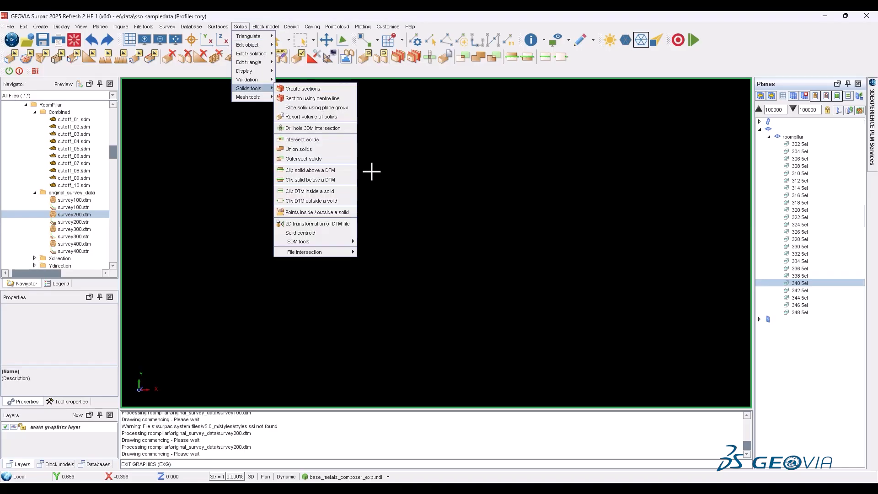
mouse_move(348, 242)
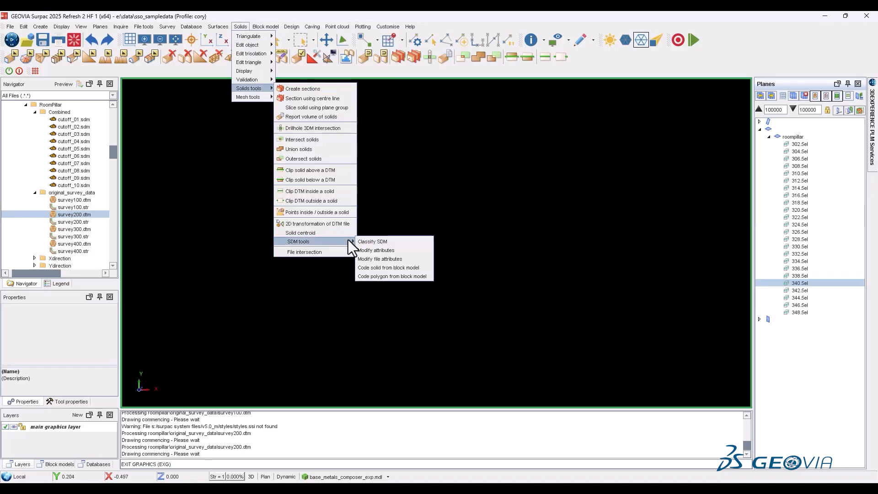
left_click(418, 269)
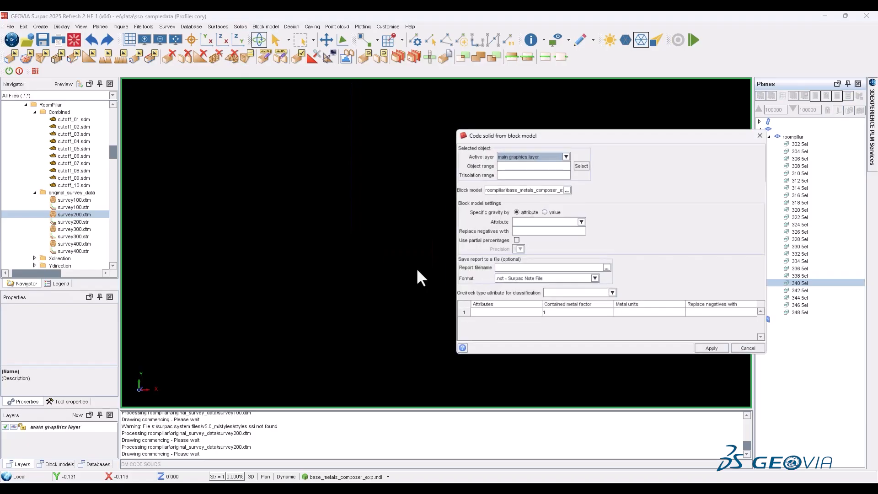
left_click_drag(614, 138, 427, 122)
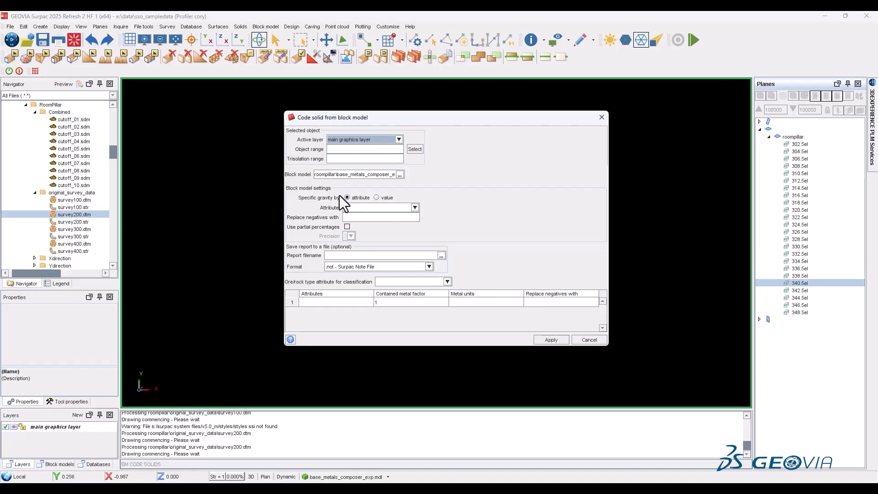
left_click(390, 208)
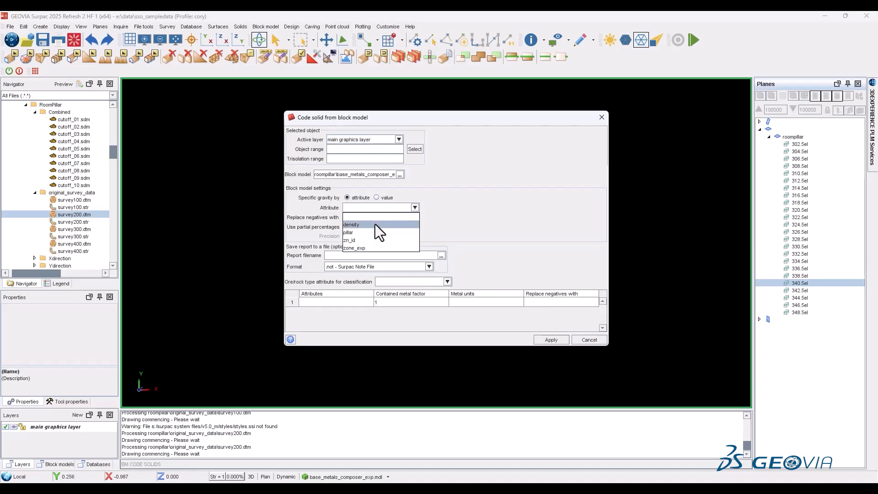
left_click(376, 197)
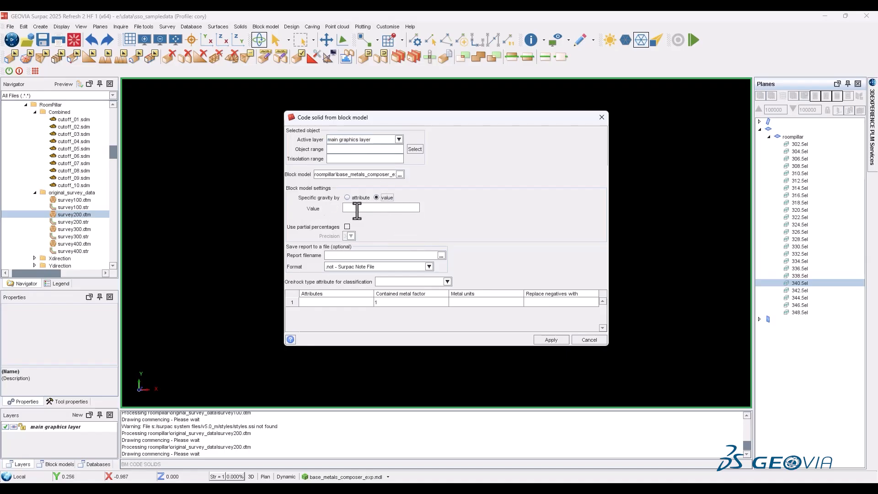
left_click(358, 198)
left_click(372, 209)
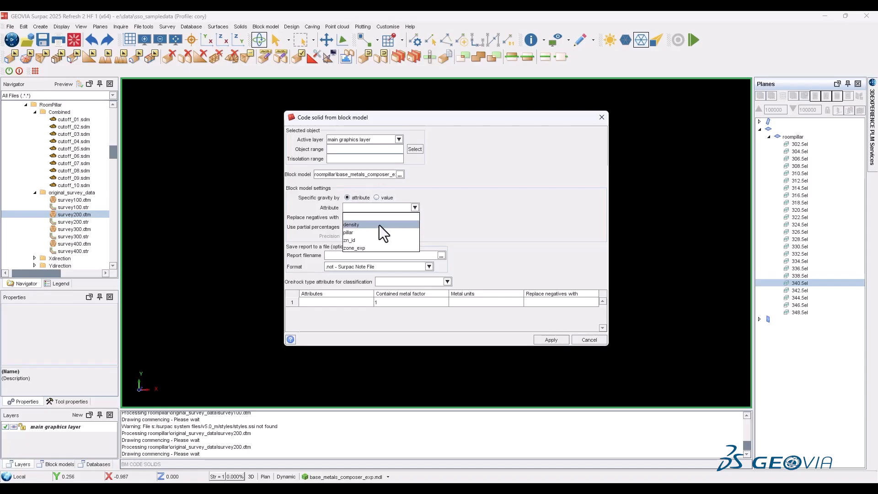
left_click(380, 226)
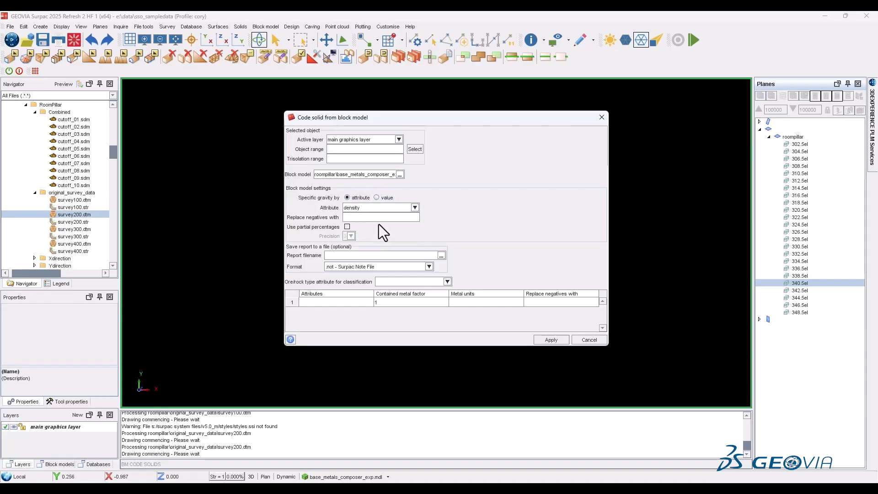
Enable partial percentages for the solid coding and keep the precision at 3
left_click(347, 227)
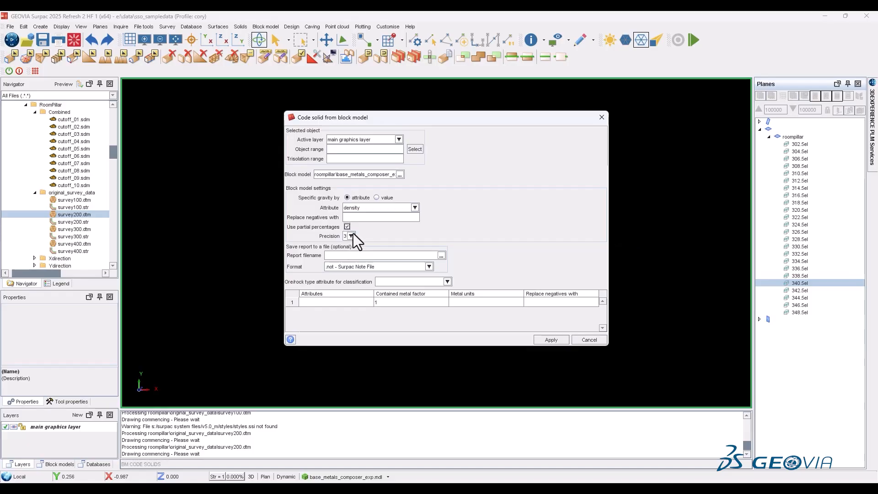
left_click(350, 236)
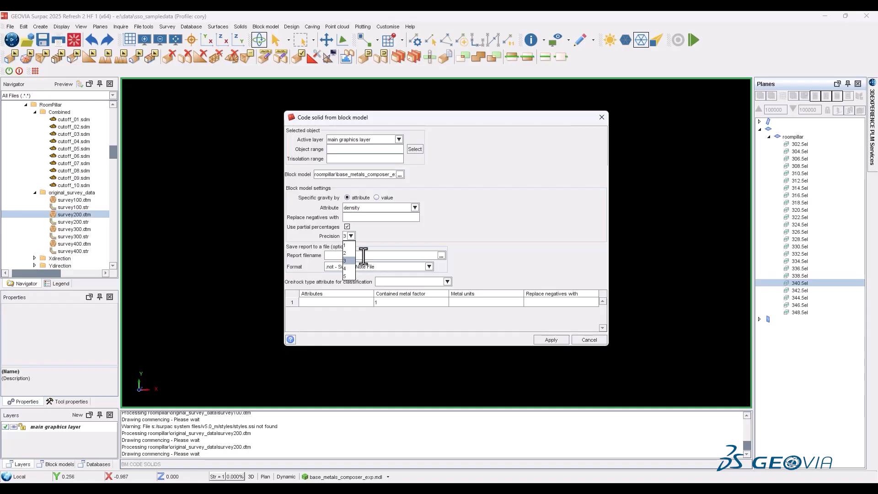
left_click(354, 240)
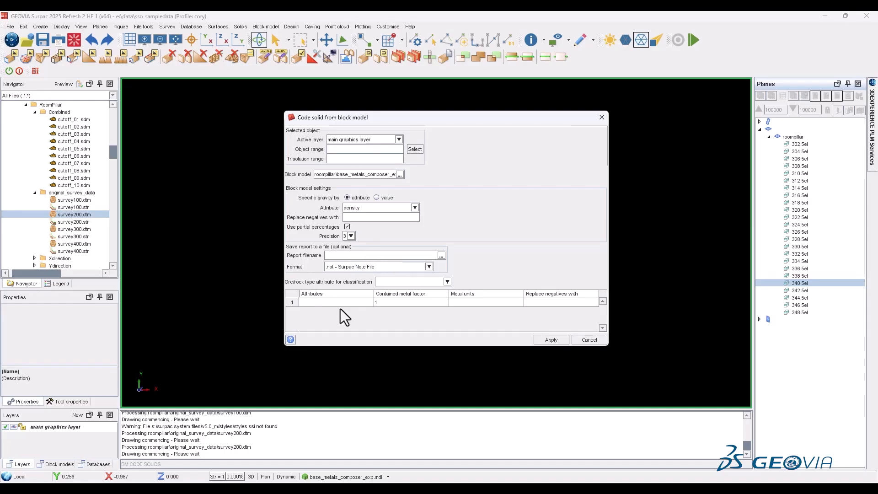
Classify the coded solids by the pillar attribute and add zn_id as the first attribute to report
left_click(388, 281)
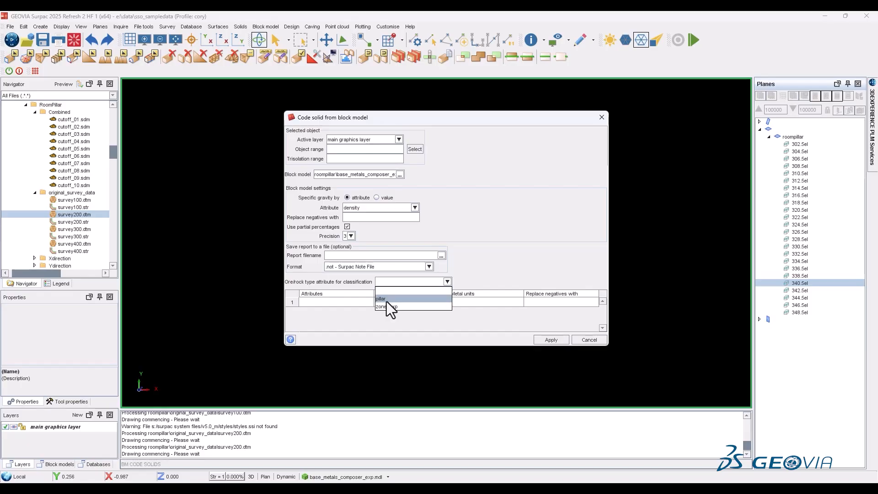
left_click(386, 300)
left_click(320, 302)
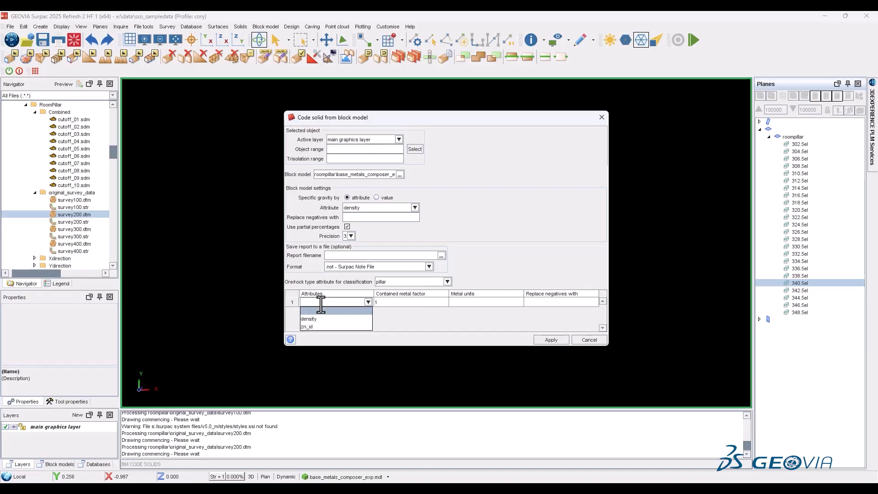
left_click(316, 327)
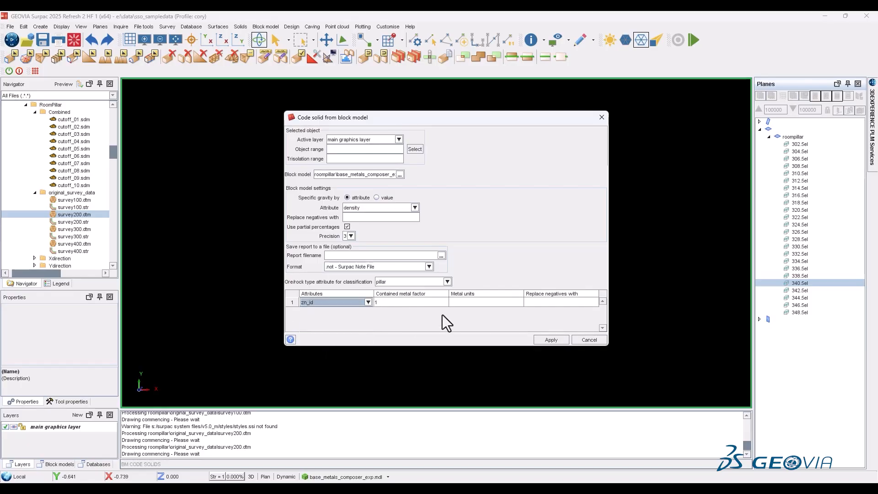